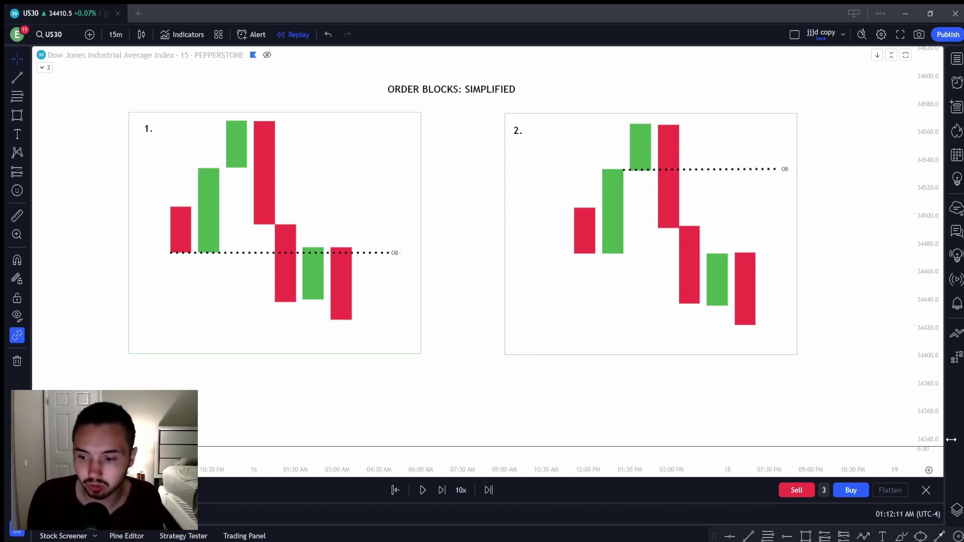
# - Sketch a rising zigzag path with four legs between the two order block diagrams and remove it
pyautogui.click(863, 536)
pyautogui.click(435, 423)
pyautogui.click(463, 359)
pyautogui.click(476, 403)
pyautogui.click(497, 330)
pyautogui.doubleClick(511, 387)
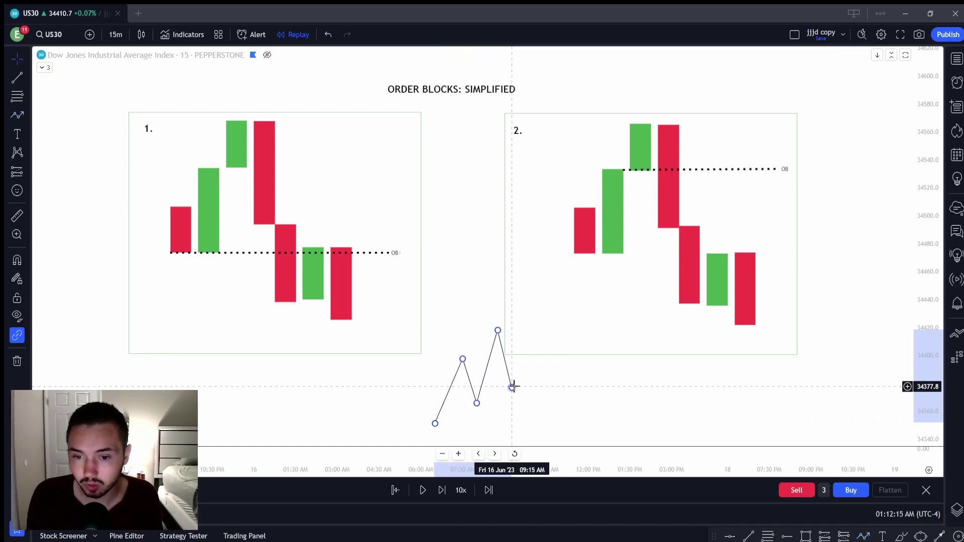
pyautogui.rightClick(462, 359)
pyautogui.click(516, 507)
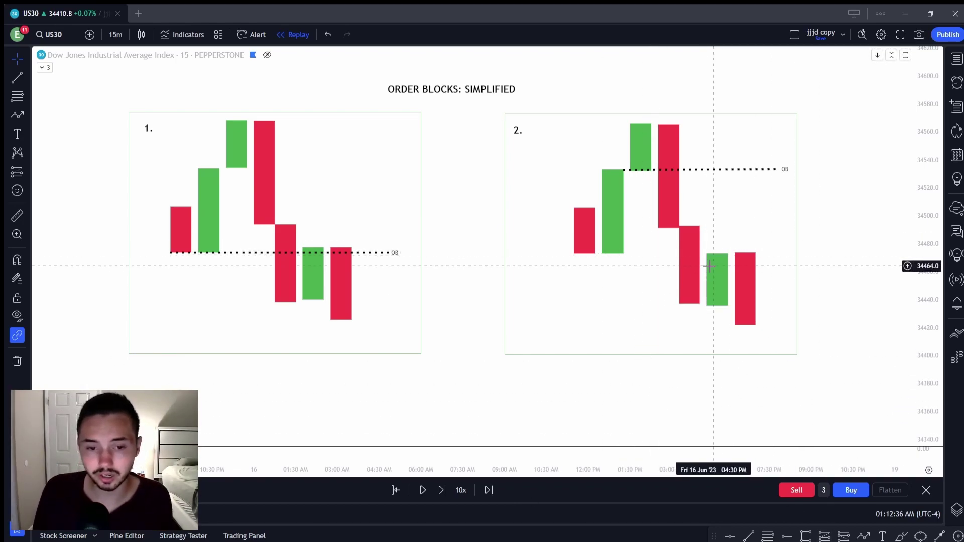
# - Draw a zone rectangle across diagram 1 from its first red candle, about 34506 to 34470, and give it the translucent grey style
pyautogui.click(302, 247)
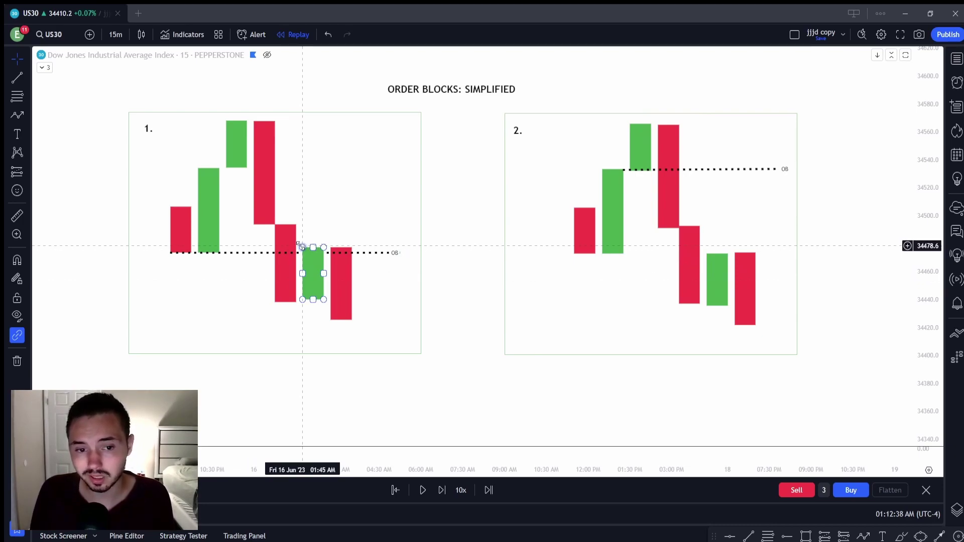
pyautogui.click(805, 536)
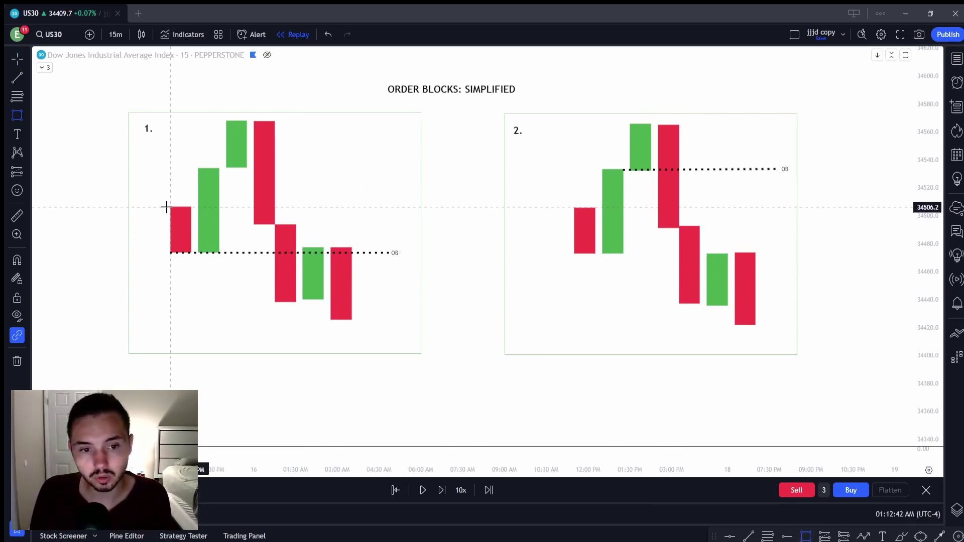
pyautogui.moveTo(170, 206)
pyautogui.mouseDown()
pyautogui.moveTo(318, 250)
pyautogui.moveTo(400, 257)
pyautogui.mouseUp()
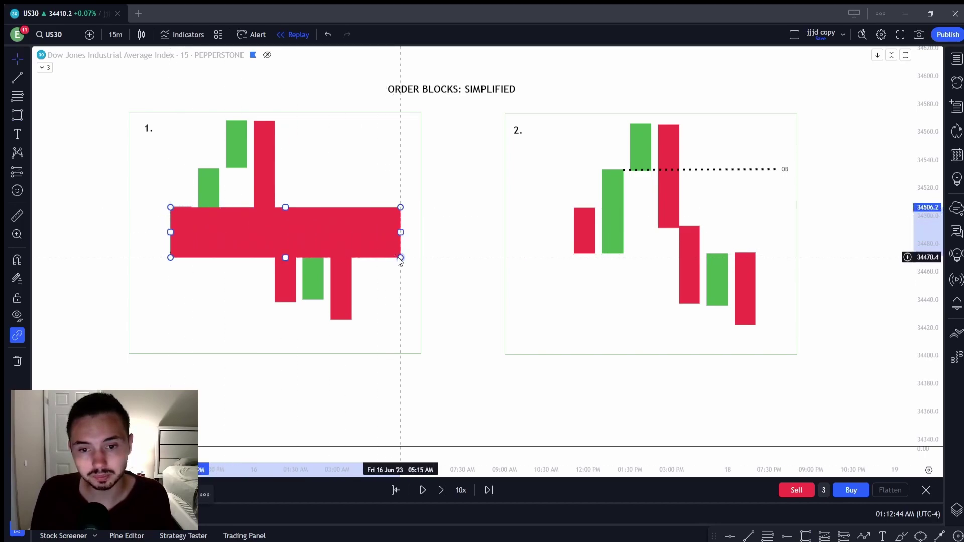
pyautogui.rightClick(401, 257)
pyautogui.moveTo(452, 269)
pyautogui.click(544, 412)
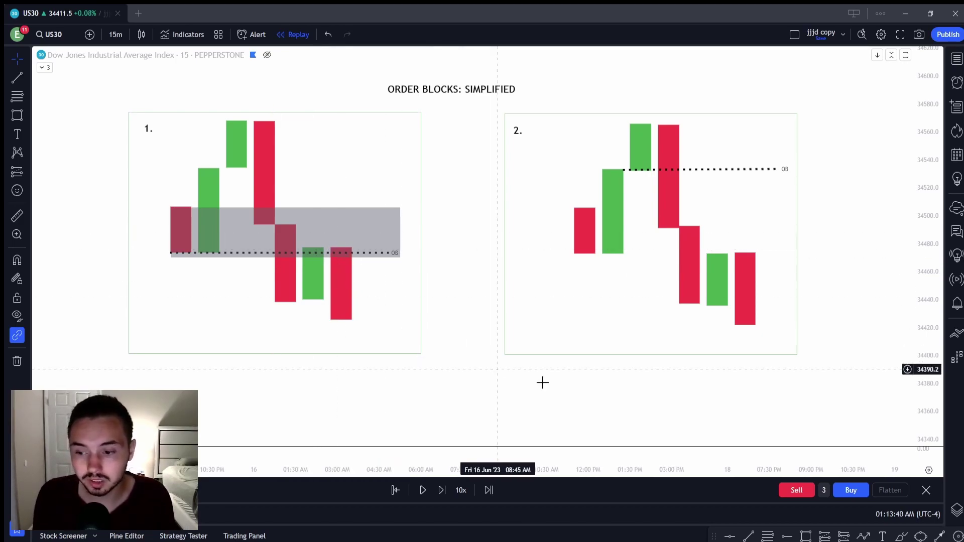
# - Draw a grey zone rectangle in diagram 2 below the dotted OB line, from about 34533 to 34505
pyautogui.click(806, 536)
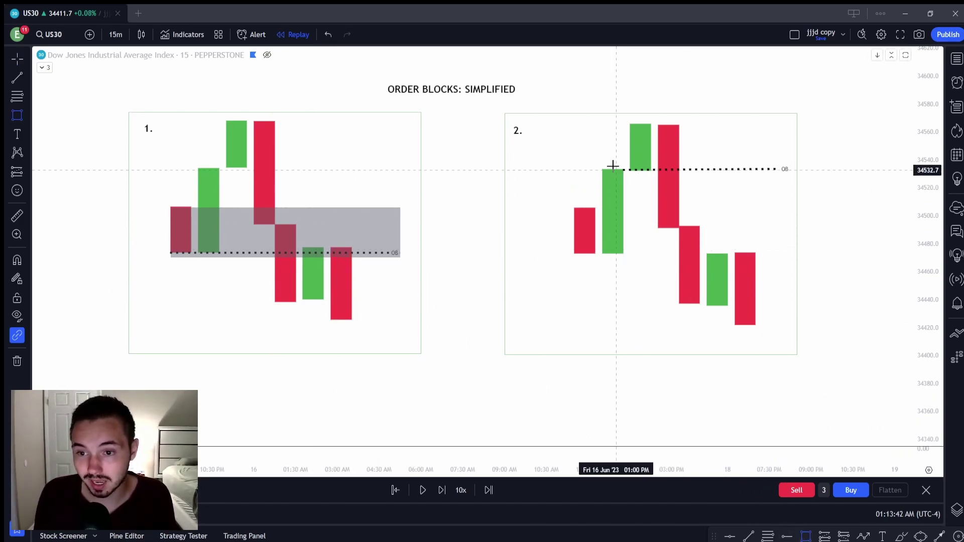
pyautogui.moveTo(599, 170)
pyautogui.mouseDown()
pyautogui.moveTo(784, 217)
pyautogui.moveTo(790, 207)
pyautogui.mouseUp()
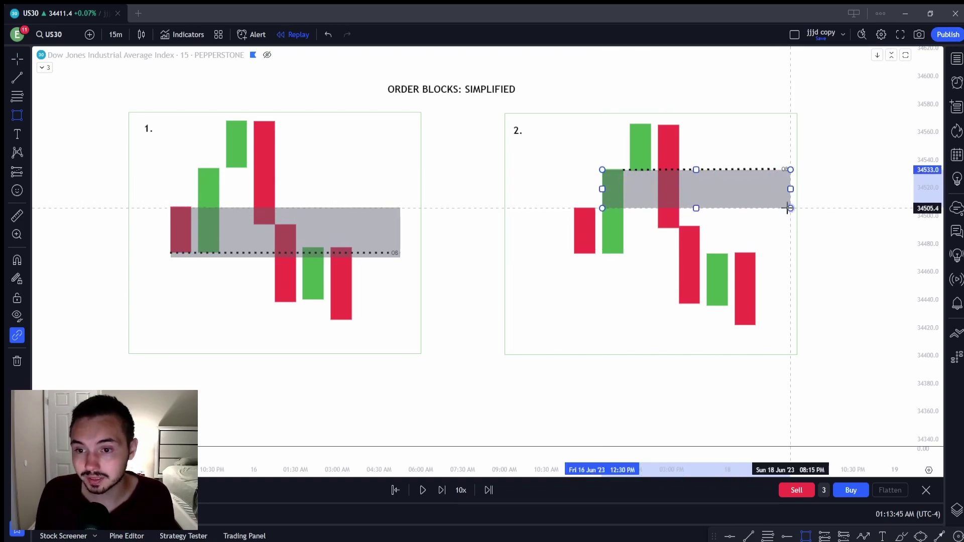
pyautogui.click(817, 232)
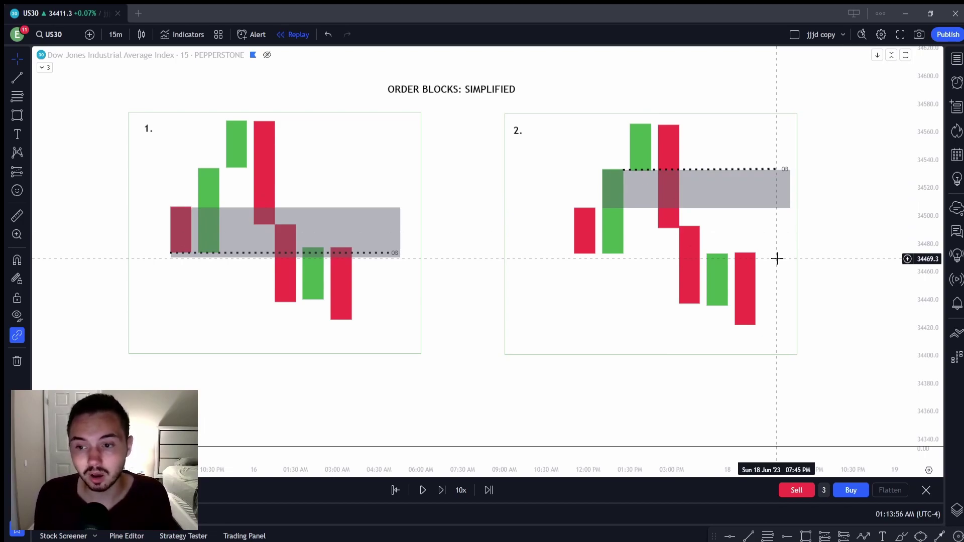
# - Clone diagram 2's last green candle beside the final red one, spanning about 34425 to 34530 so it reaches into the grey zone
pyautogui.click(727, 289)
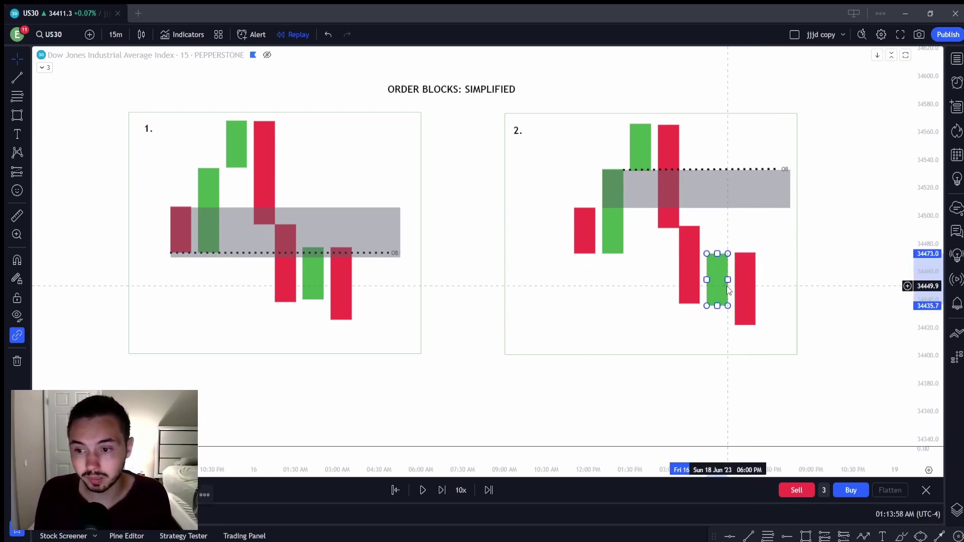
pyautogui.rightClick(729, 290)
pyautogui.click(766, 370)
pyautogui.moveTo(723, 267)
pyautogui.mouseDown()
pyautogui.moveTo(728, 246)
pyautogui.moveTo(776, 219)
pyautogui.moveTo(783, 277)
pyautogui.moveTo(783, 174)
pyautogui.mouseUp()
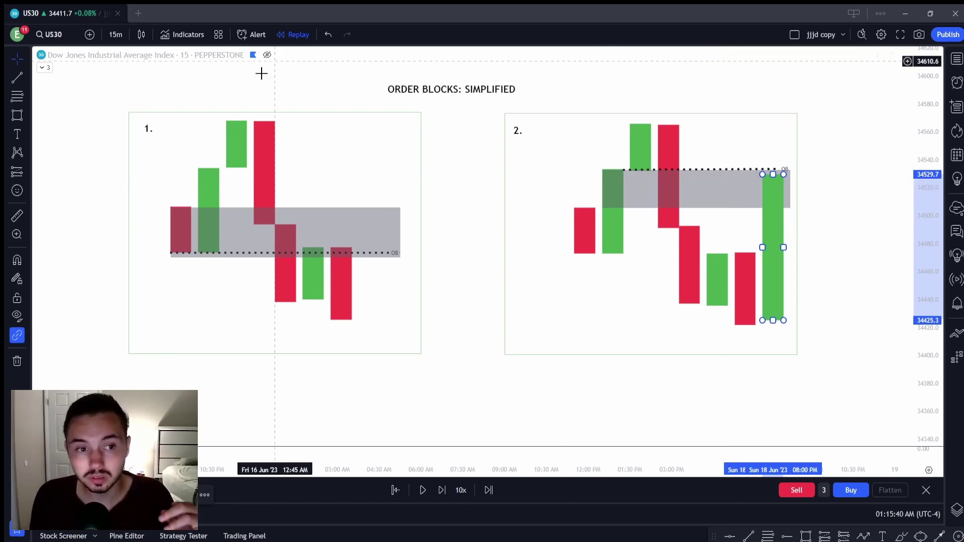
# - Remove all drawings from the chart and show the hidden Dow Jones candlestick series
pyautogui.rightClick(156, 90)
pyautogui.click(203, 271)
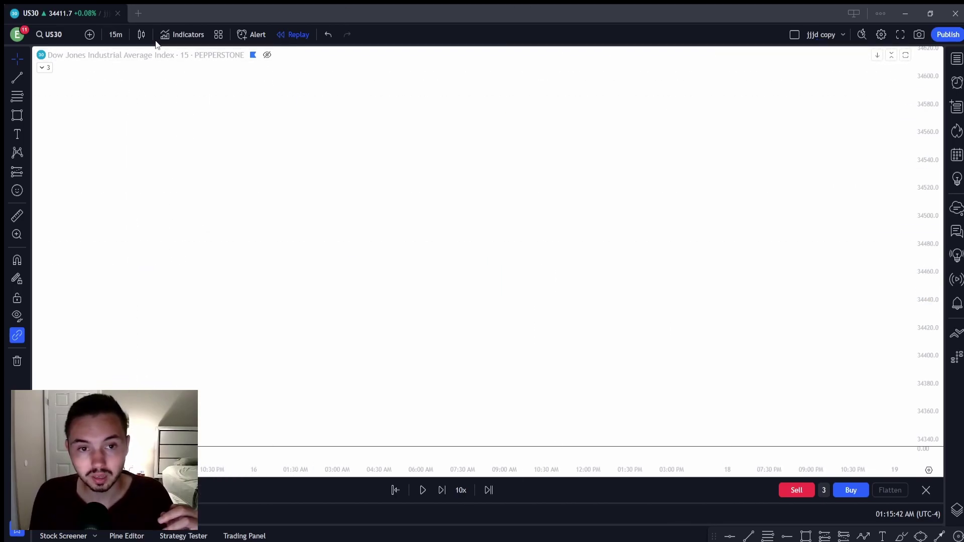
pyautogui.click(267, 55)
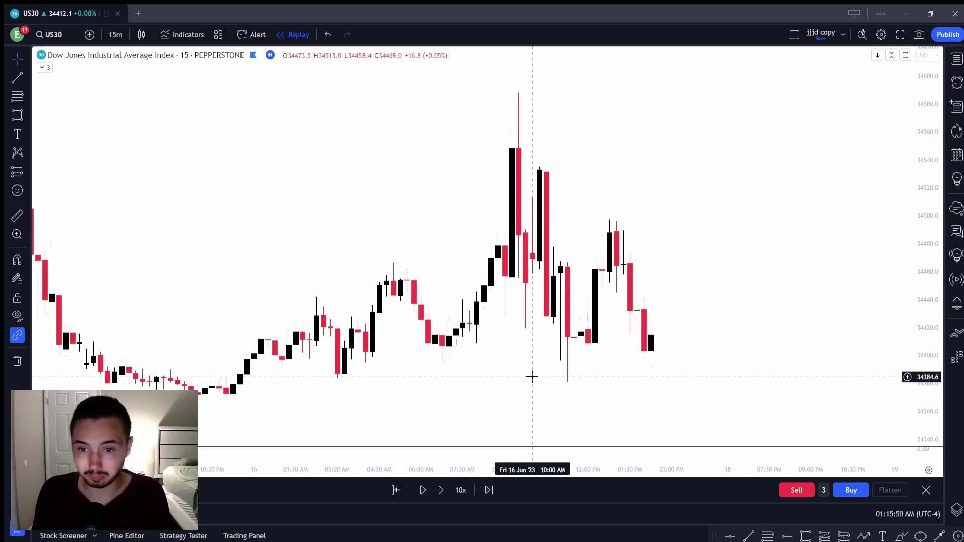
# - Trace the major swing highs and lows from the June 15 low to the June 16 midday low with a path
pyautogui.scroll(-3, 531, 376)
pyautogui.moveTo(548, 405); pyautogui.dragTo(548, 363)
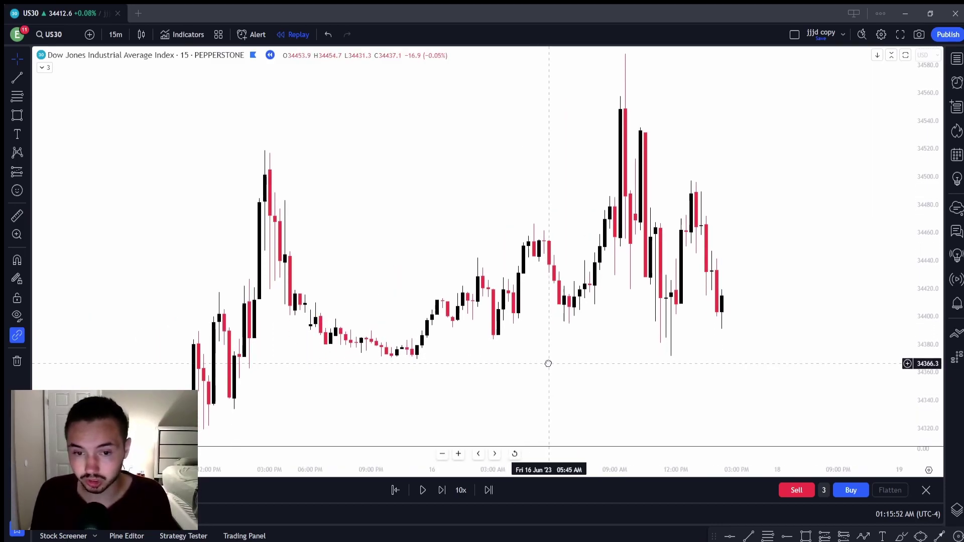
pyautogui.click(862, 536)
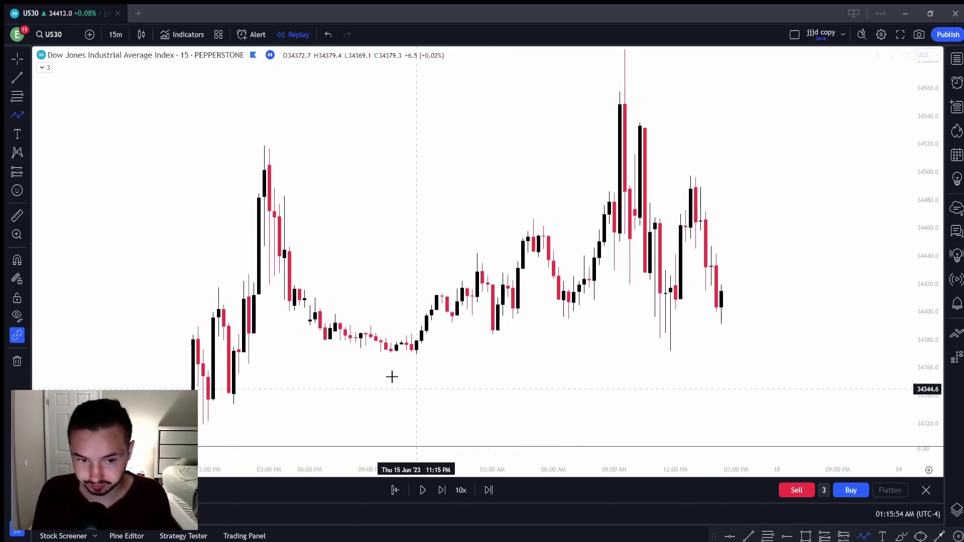
pyautogui.click(224, 384)
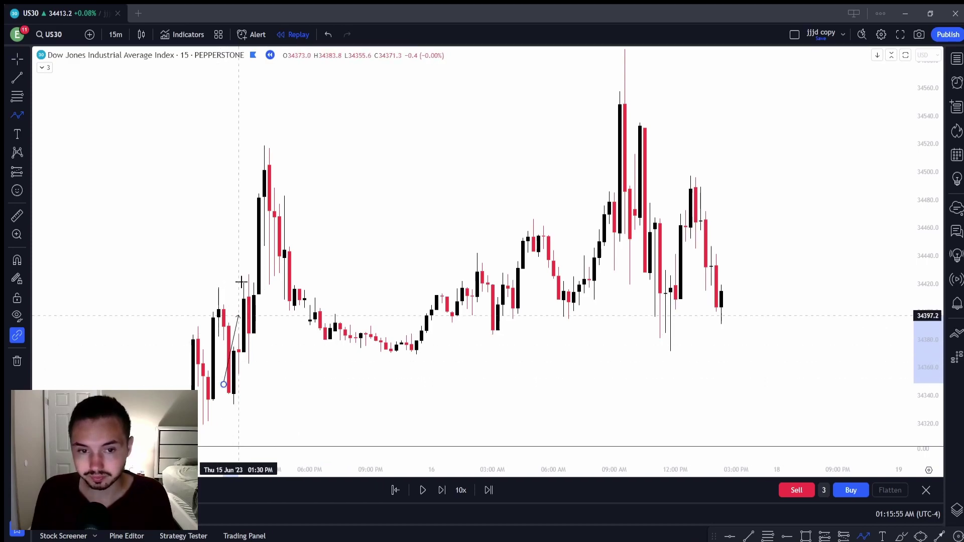
pyautogui.click(269, 140)
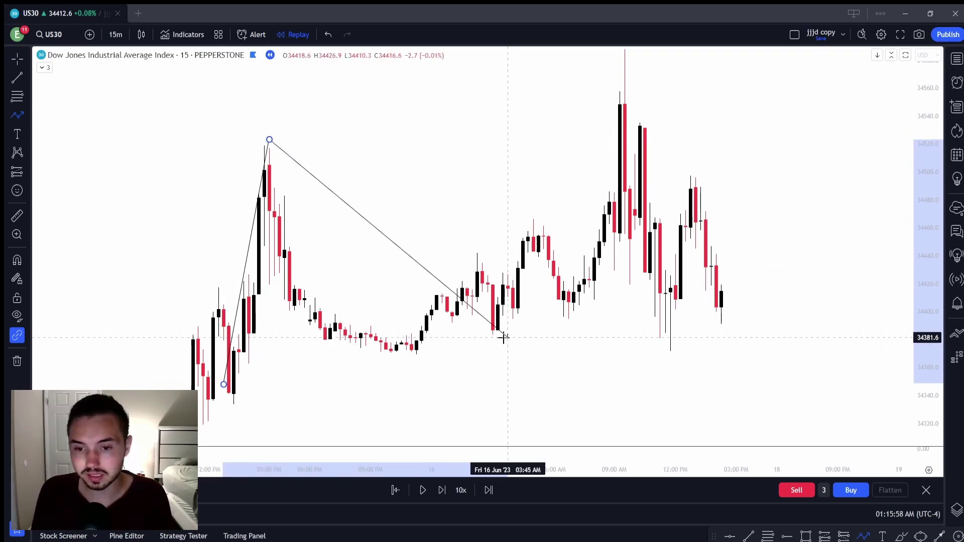
pyautogui.click(421, 348)
pyautogui.click(625, 54)
pyautogui.doubleClick(675, 295)
# - Trace the minor swings from the late June 15 low past the latest candle with a second path, and remove that path
pyautogui.hscroll(3, 717, 406)
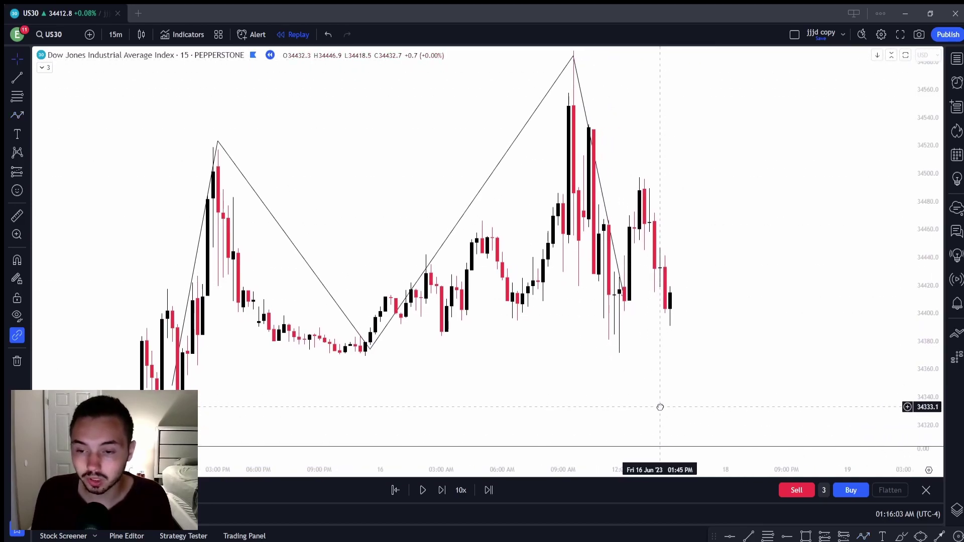
pyautogui.click(863, 537)
pyautogui.click(365, 354)
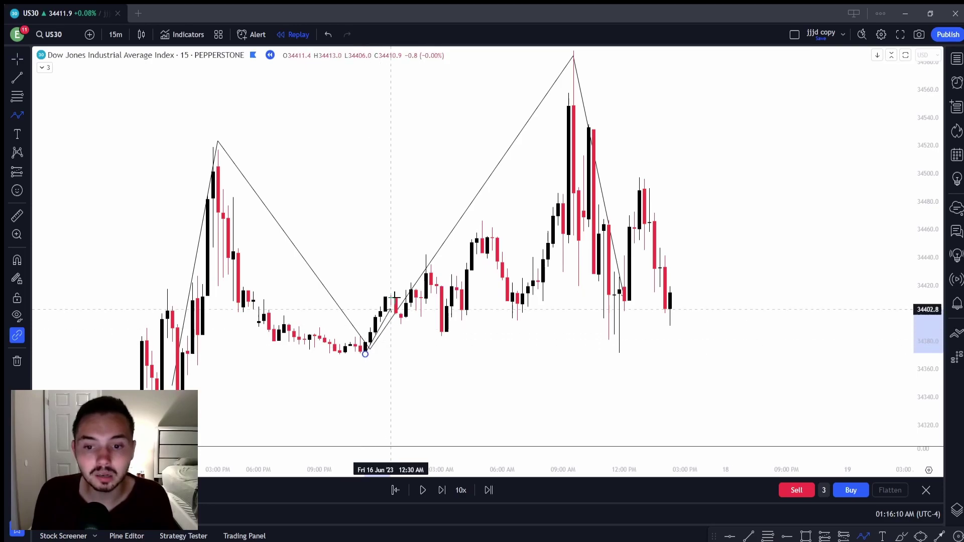
pyautogui.click(421, 258)
pyautogui.click(451, 328)
pyautogui.click(482, 229)
pyautogui.click(528, 314)
pyautogui.click(573, 84)
pyautogui.click(629, 303)
pyautogui.click(649, 180)
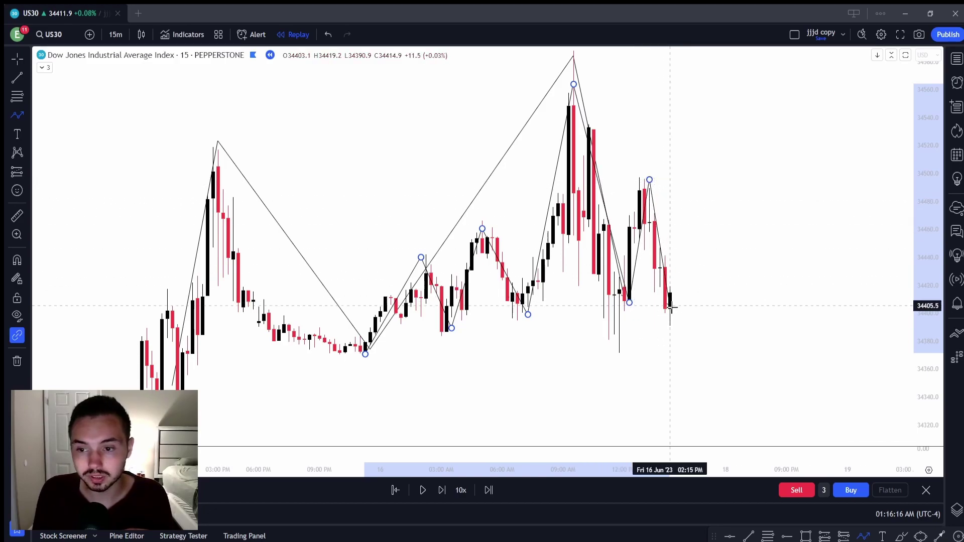
pyautogui.doubleClick(679, 336)
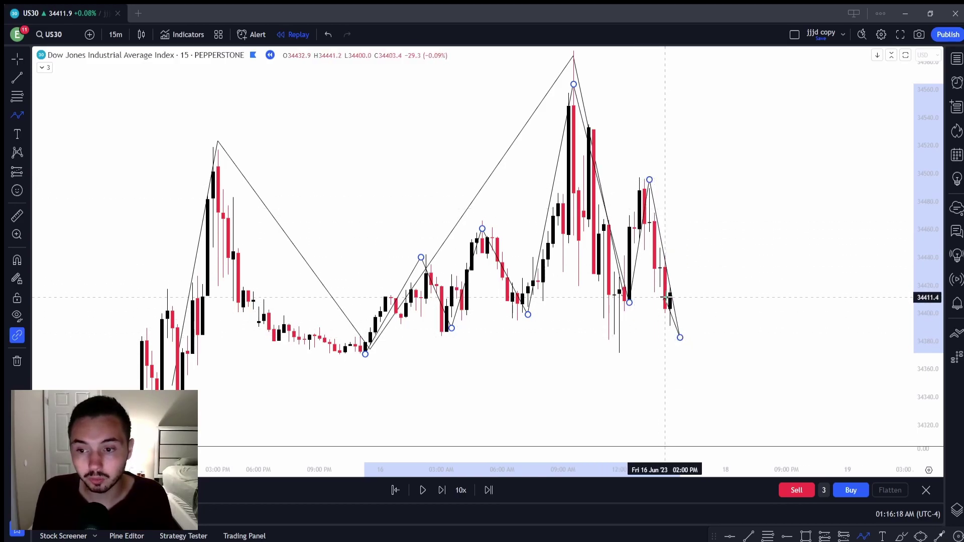
pyautogui.rightClick(679, 338)
pyautogui.click(716, 507)
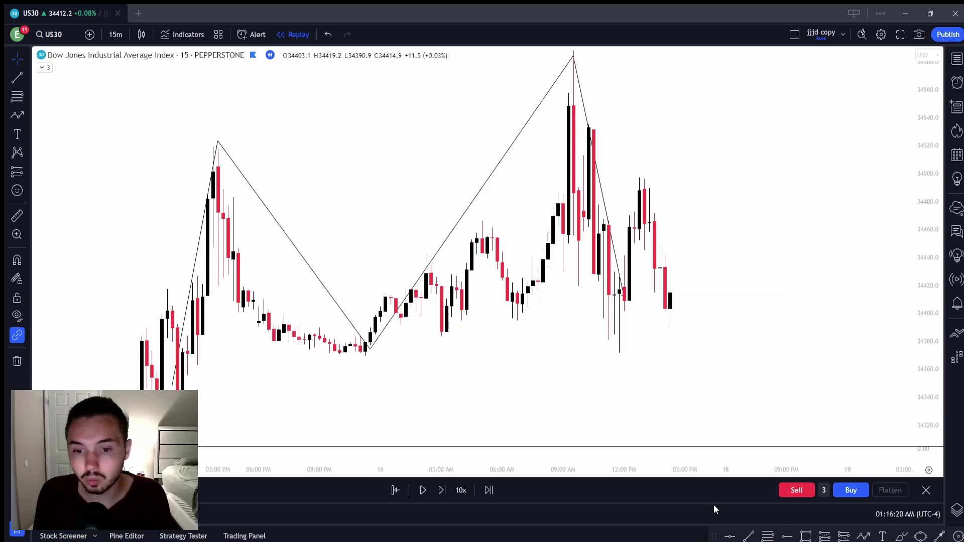
# - Remove the path tracing the major swings from the chart
pyautogui.scroll(2, 660, 428)
pyautogui.rightClick(446, 296)
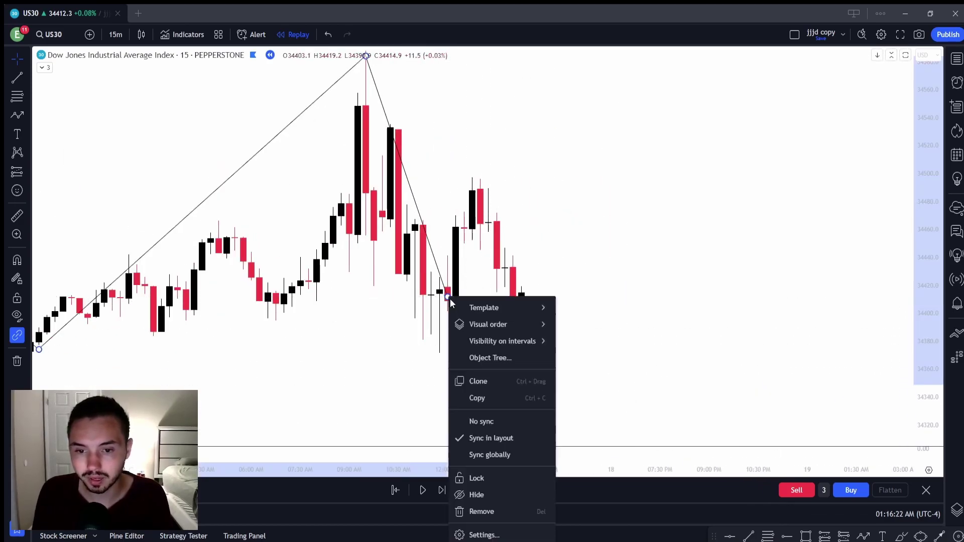
pyautogui.click(515, 510)
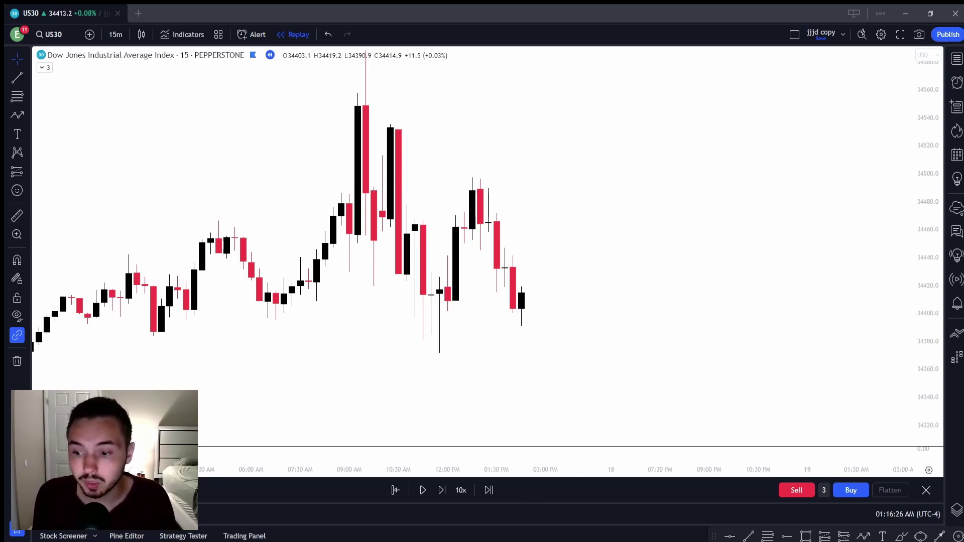
# - Mark the order block from the June 16 11:45 AM candle with a rectangle, about 34419 to 34410, and advance the replay one bar
pyautogui.click(512, 178)
pyautogui.press('Escape')
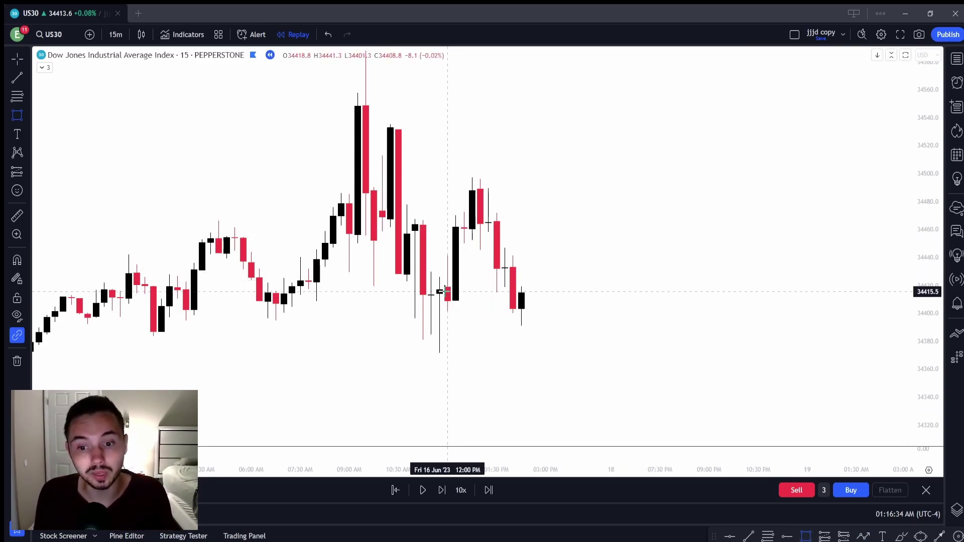
pyautogui.click(439, 286)
pyautogui.click(505, 299)
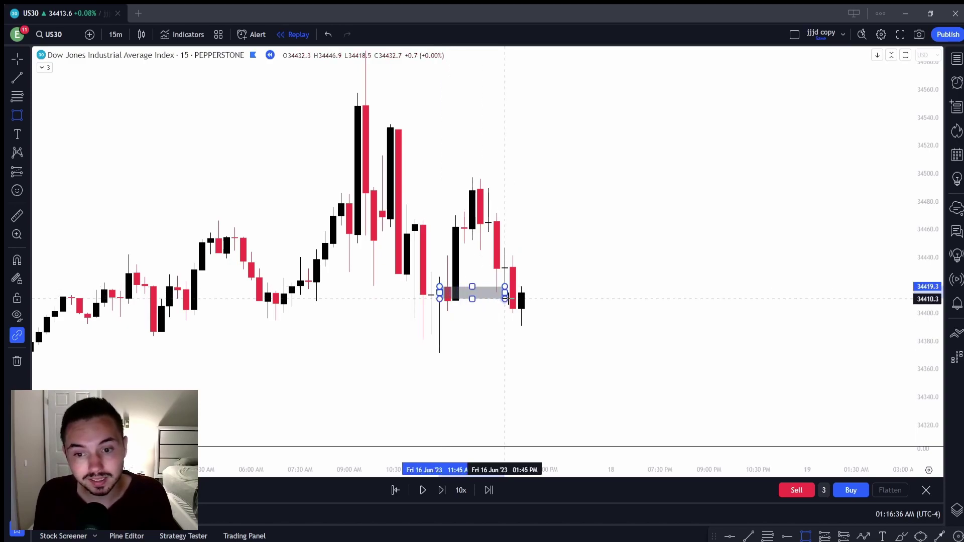
pyautogui.click(570, 298)
pyautogui.click(577, 332)
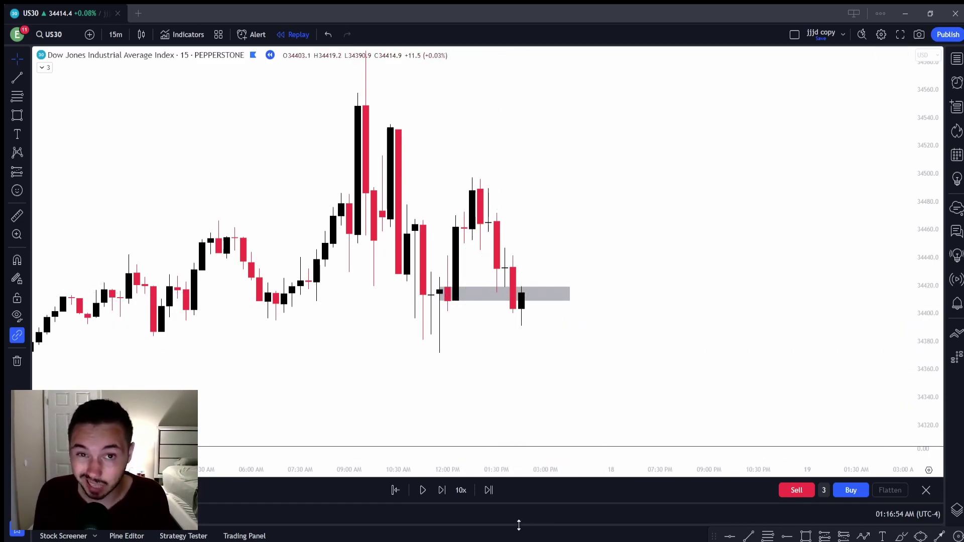
pyautogui.click(442, 490)
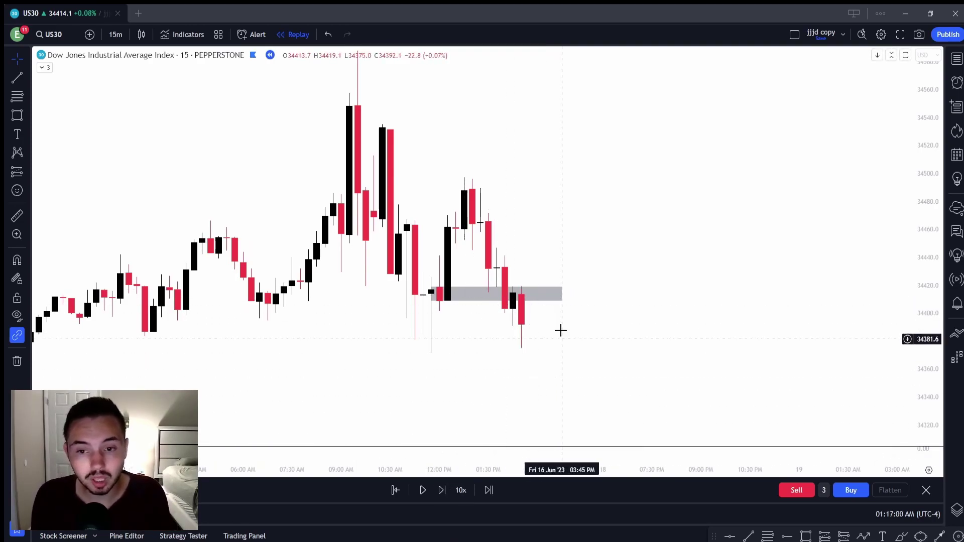
# - Place a short position at the latest candle's close with its stop about 107 points away, above the recent swing high
pyautogui.click(28, 172)
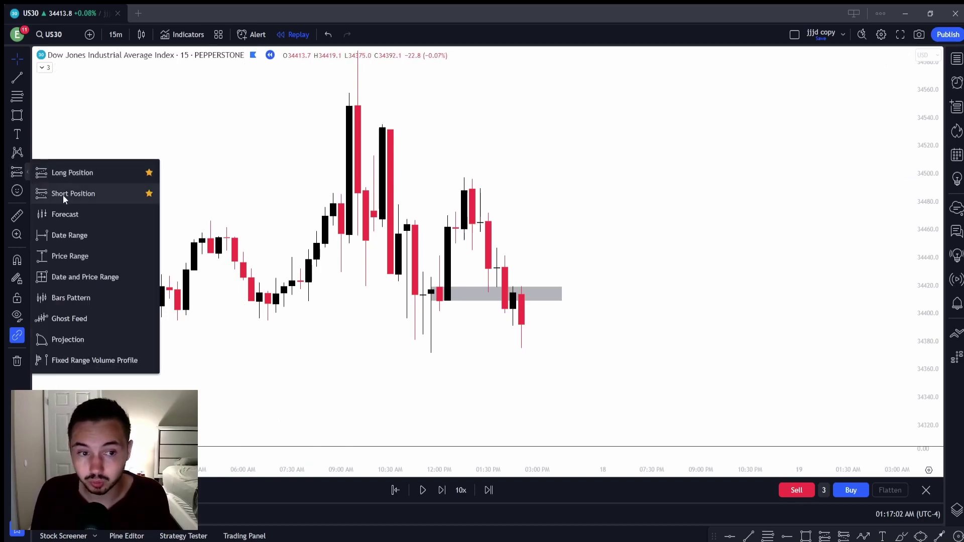
pyautogui.click(62, 195)
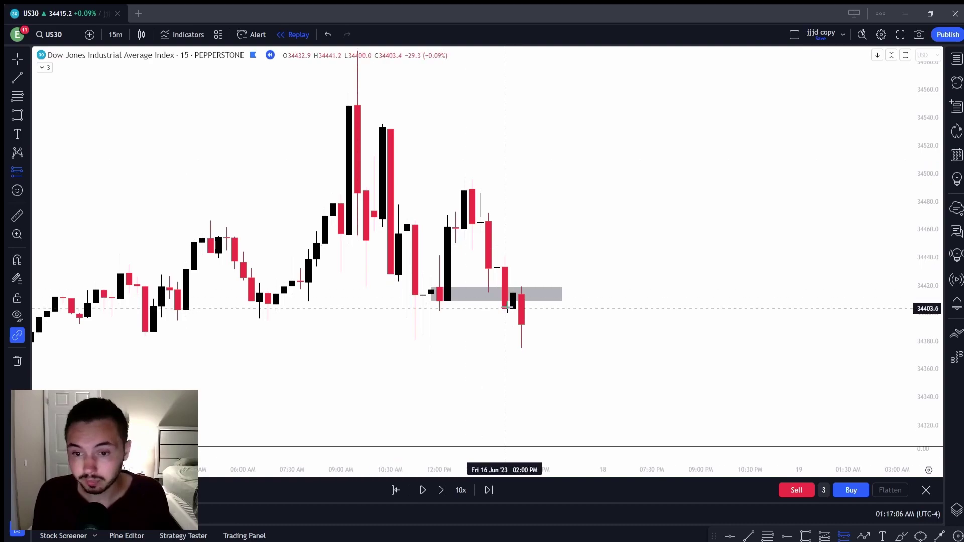
pyautogui.click(522, 324)
pyautogui.moveTo(522, 258); pyautogui.dragTo(510, 176)
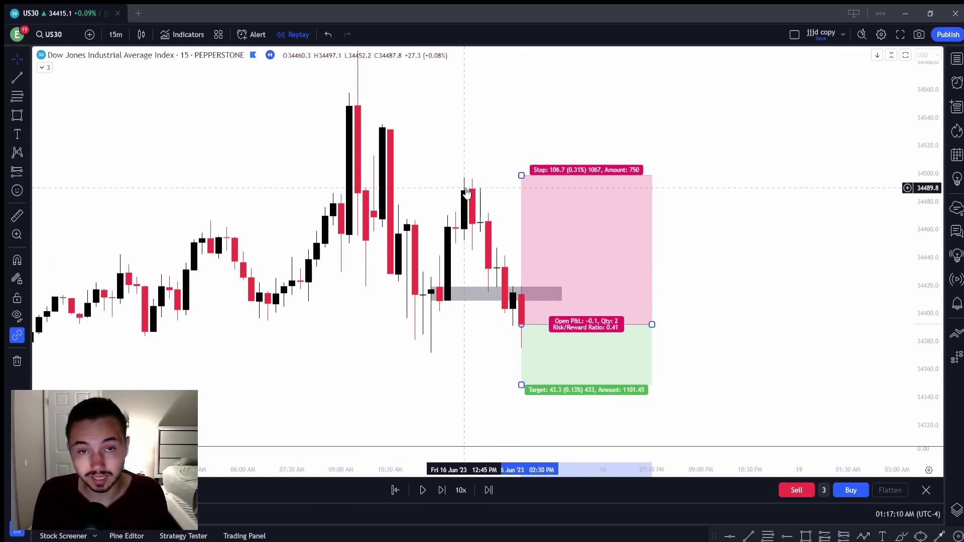
# - Tighten the short position's stop to about 28 points, at the order block's upper edge, and remove the position drawing
pyautogui.moveTo(522, 175); pyautogui.dragTo(526, 286)
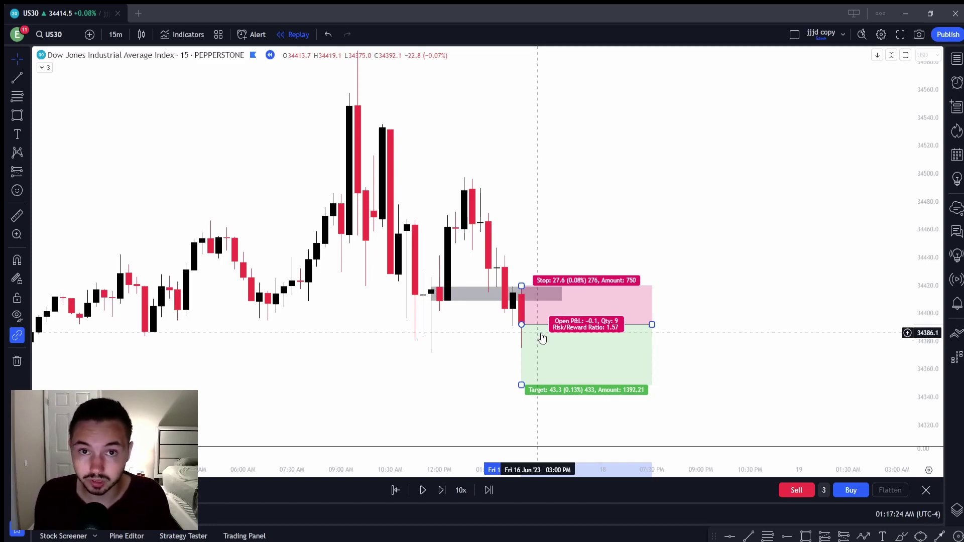
pyautogui.rightClick(651, 324)
pyautogui.click(690, 513)
# - Open a replay sell trade on US30 with a quantity of 3 at the current price
pyautogui.scroll(-1, 574, 329)
pyautogui.scroll(-2, 585, 352)
pyautogui.scroll(-1, 742, 258)
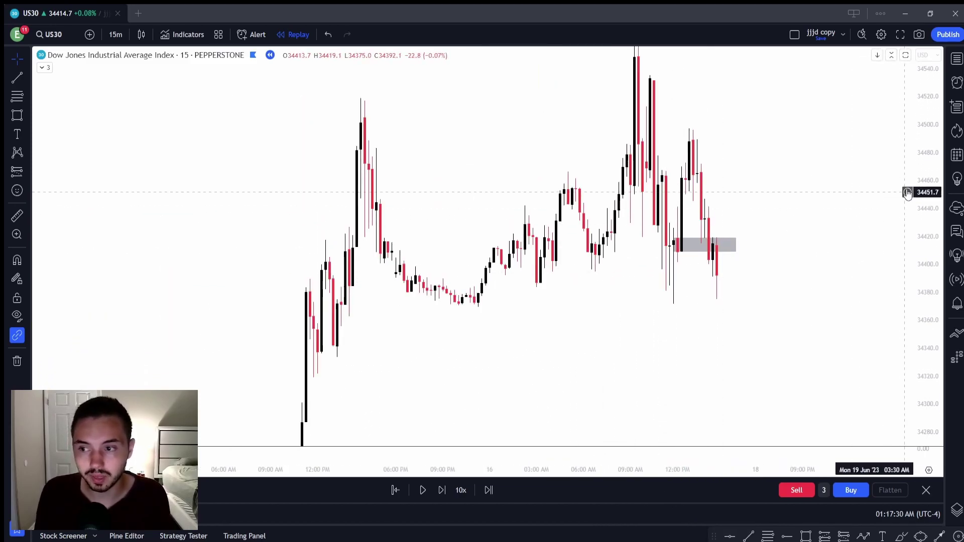
pyautogui.scroll(-2, 910, 355)
pyautogui.click(810, 491)
# - Mark the order block at the June 14 4:30 AM candle with a rectangle, about 34213 to 34193, reaching past the June 15 rally
pyautogui.scroll(-3, 684, 217)
pyautogui.moveTo(931, 196); pyautogui.dragTo(930, 236)
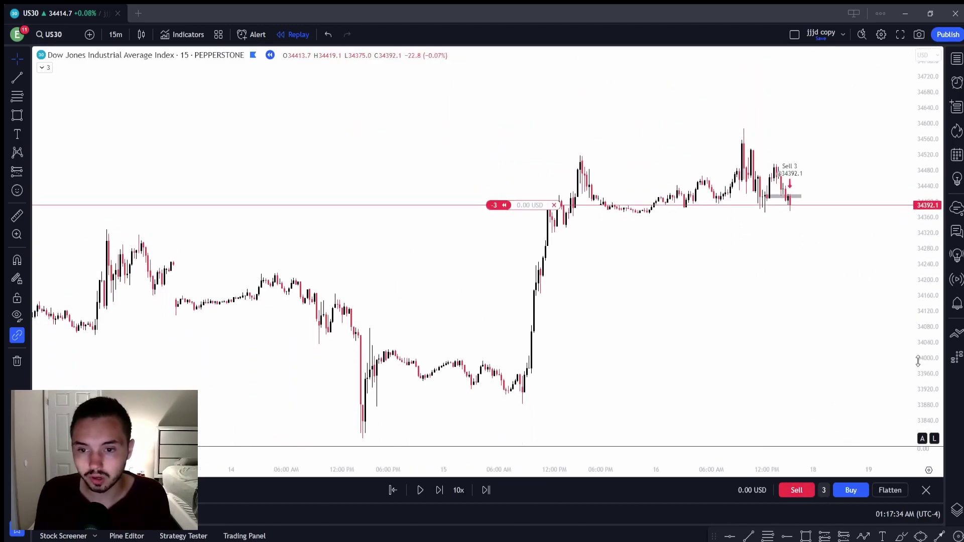
pyautogui.moveTo(719, 301); pyautogui.dragTo(746, 291)
pyautogui.scroll(3, 709, 300)
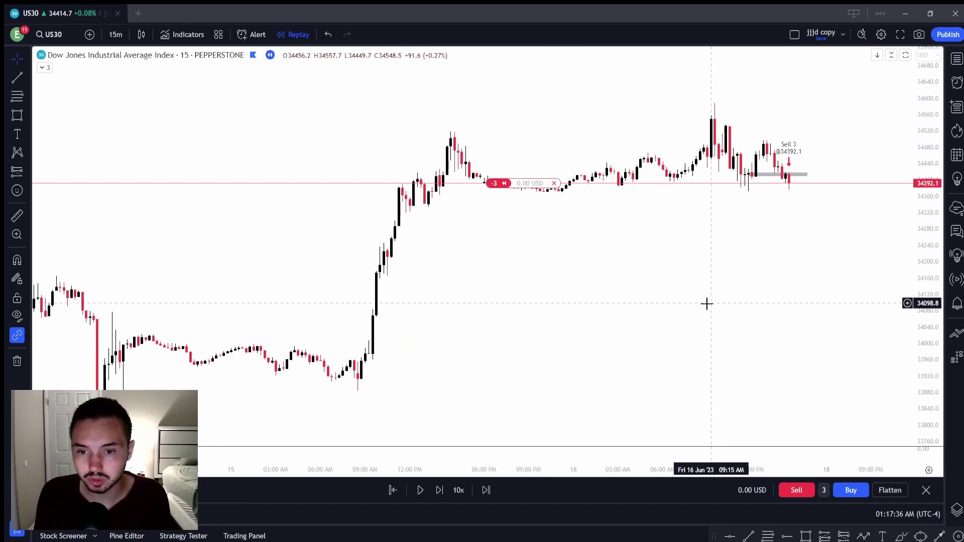
pyautogui.hscroll(-5, 725, 307)
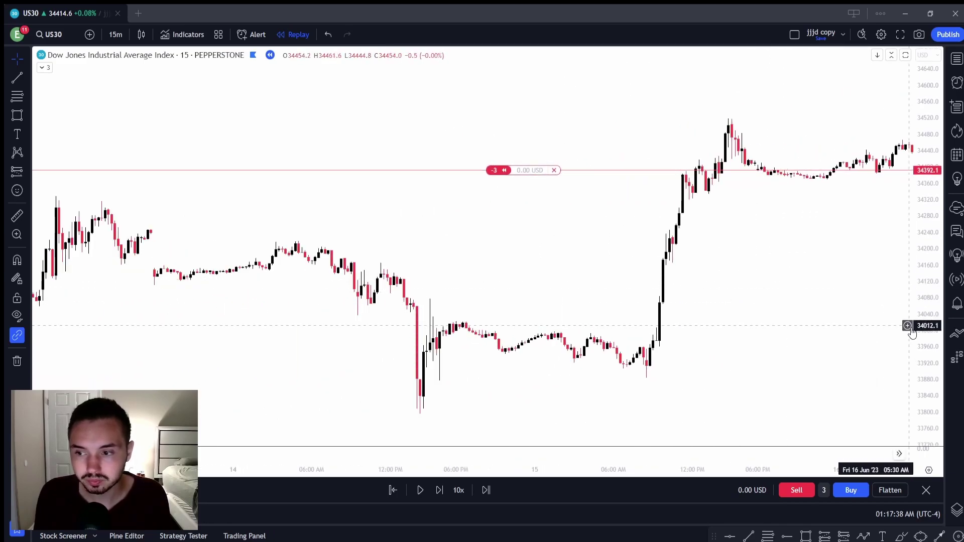
pyautogui.moveTo(930, 435); pyautogui.dragTo(888, 277)
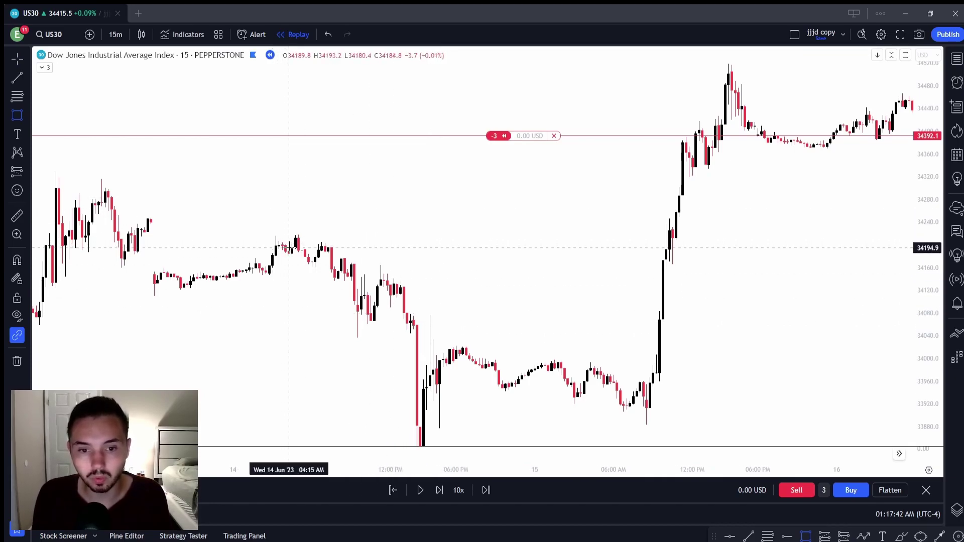
pyautogui.click(299, 245)
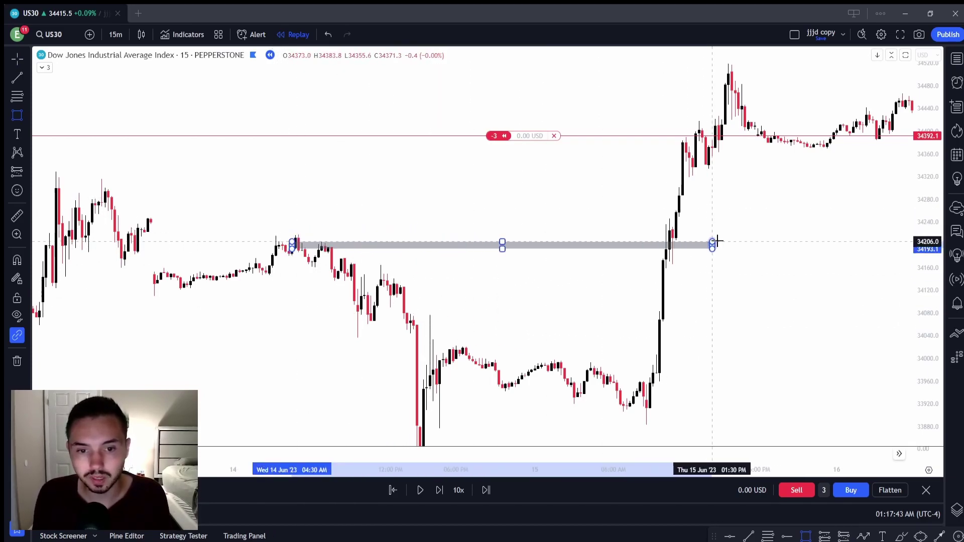
pyautogui.click(800, 238)
pyautogui.moveTo(819, 303); pyautogui.dragTo(700, 317)
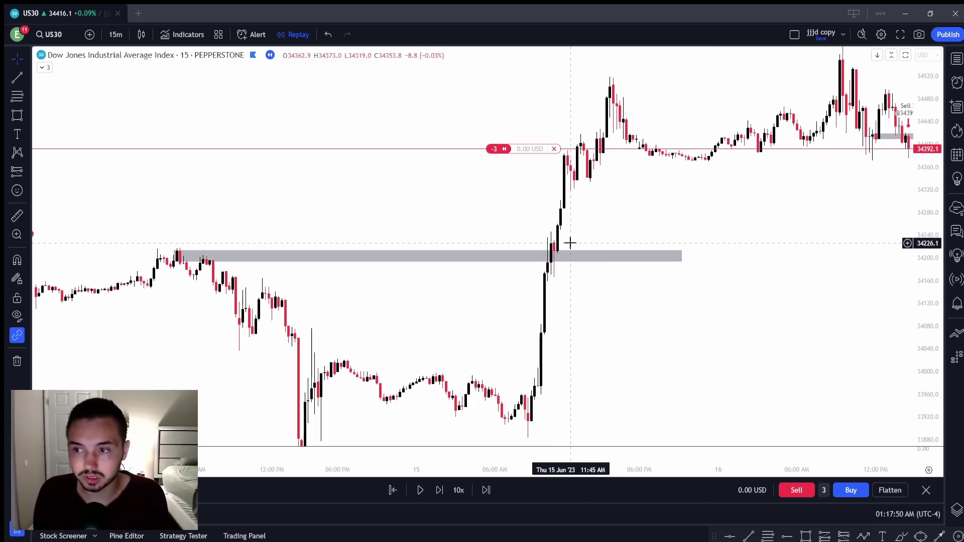
pyautogui.click(558, 256)
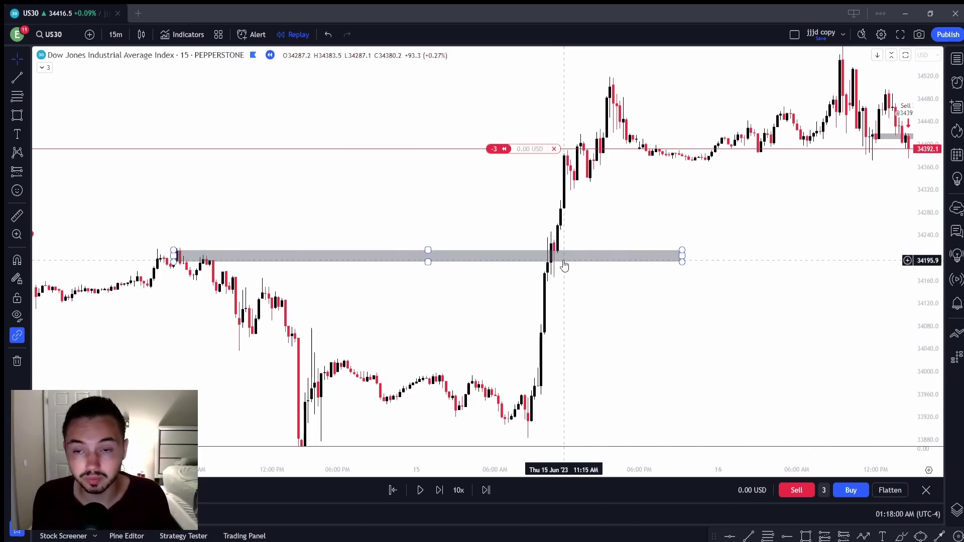
# - Place a long position at the June 15 10:30 AM candle with a stop about 47 points away and a target of about 160 points
pyautogui.click(28, 172)
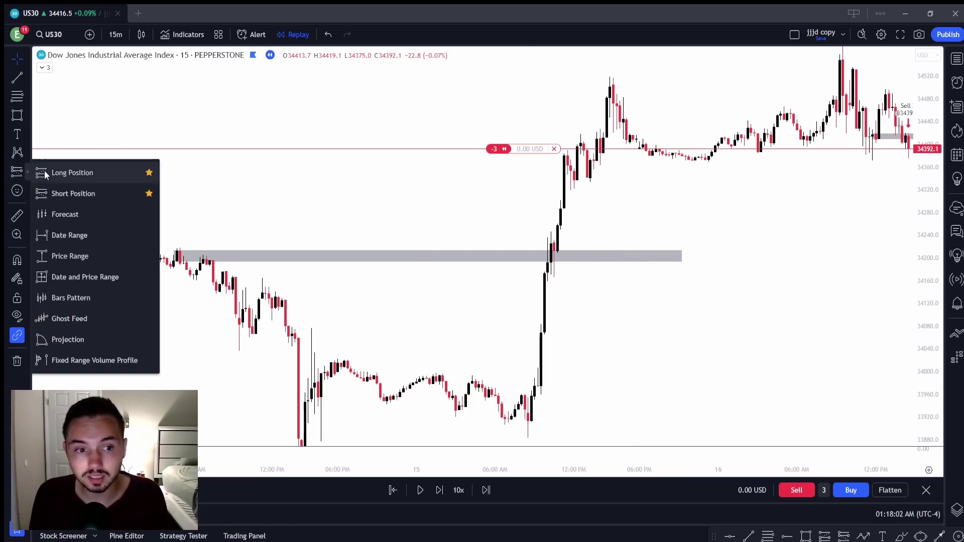
pyautogui.click(44, 173)
pyautogui.click(554, 253)
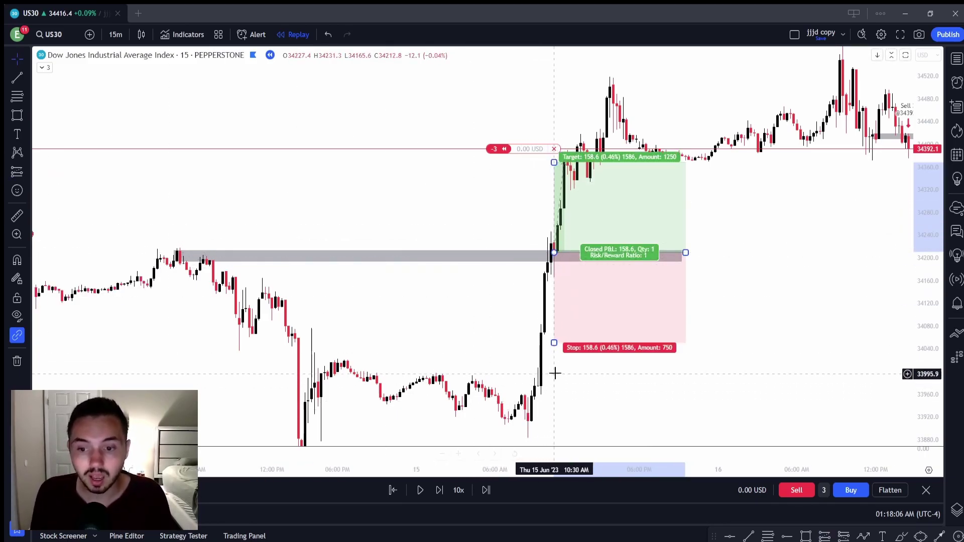
pyautogui.moveTo(554, 344); pyautogui.dragTo(560, 278)
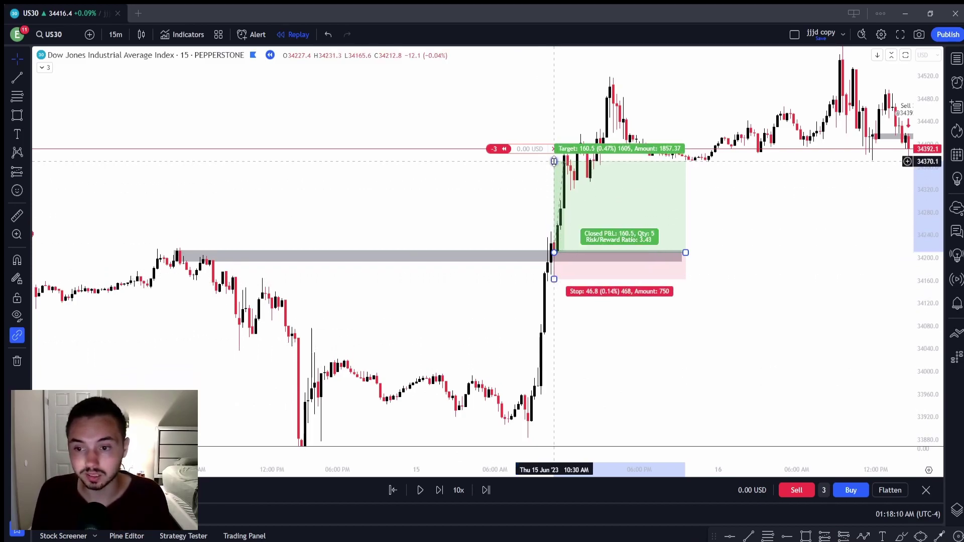
pyautogui.click(623, 353)
# - Play the replay forward from the sell entry to about 9:30 PM on June 18
pyautogui.moveTo(695, 341); pyautogui.dragTo(490, 329)
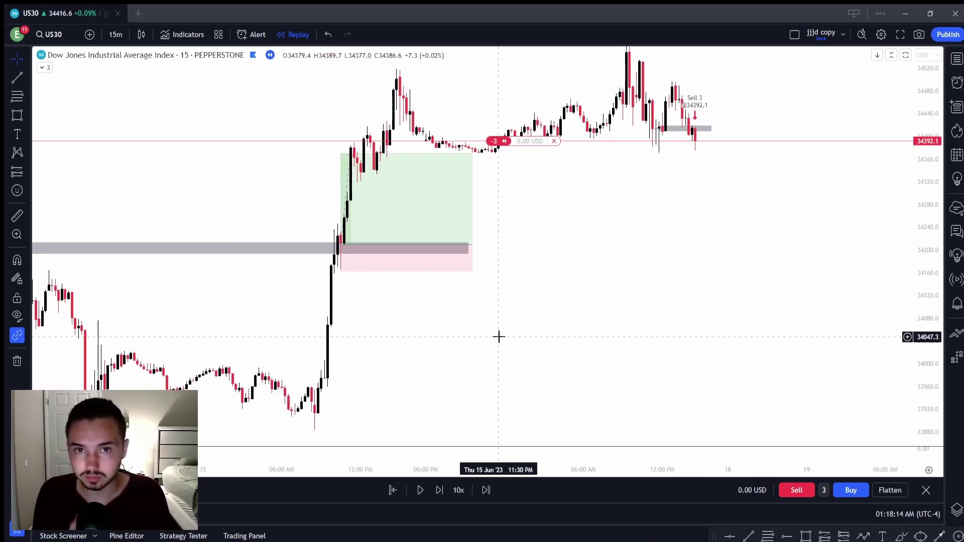
pyautogui.moveTo(647, 277); pyautogui.dragTo(589, 357)
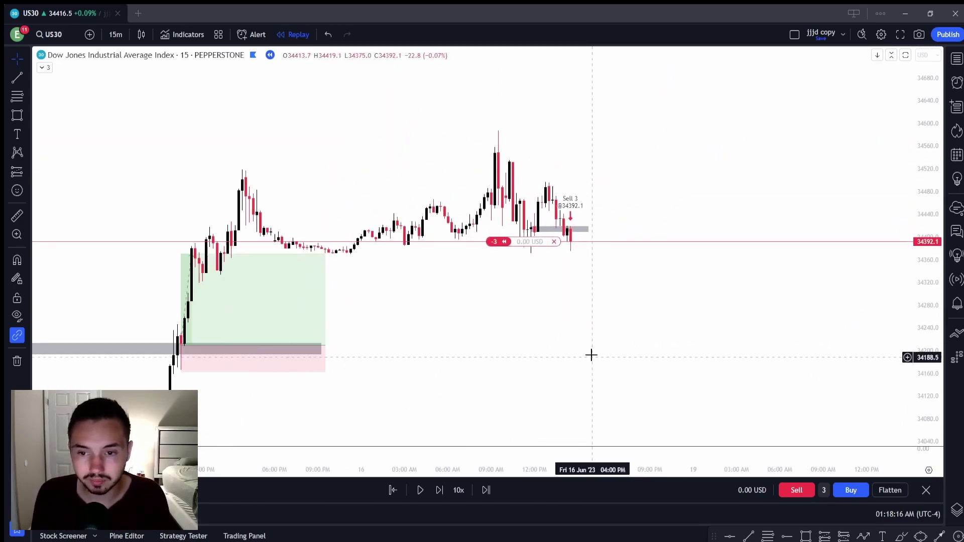
pyautogui.scroll(3, 589, 357)
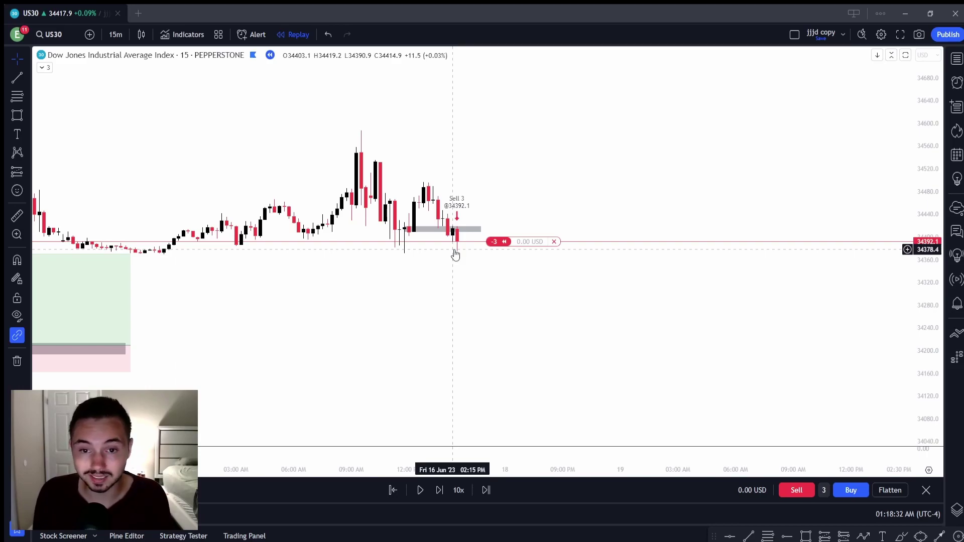
pyautogui.moveTo(480, 305); pyautogui.dragTo(629, 307)
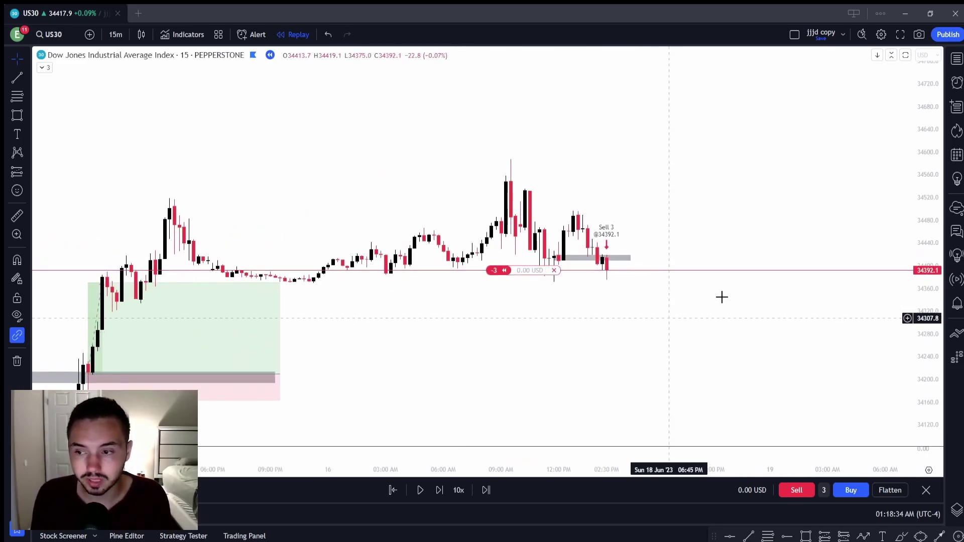
pyautogui.moveTo(922, 216); pyautogui.dragTo(921, 169)
pyautogui.scroll(3, 749, 327)
pyautogui.moveTo(749, 327); pyautogui.dragTo(806, 274)
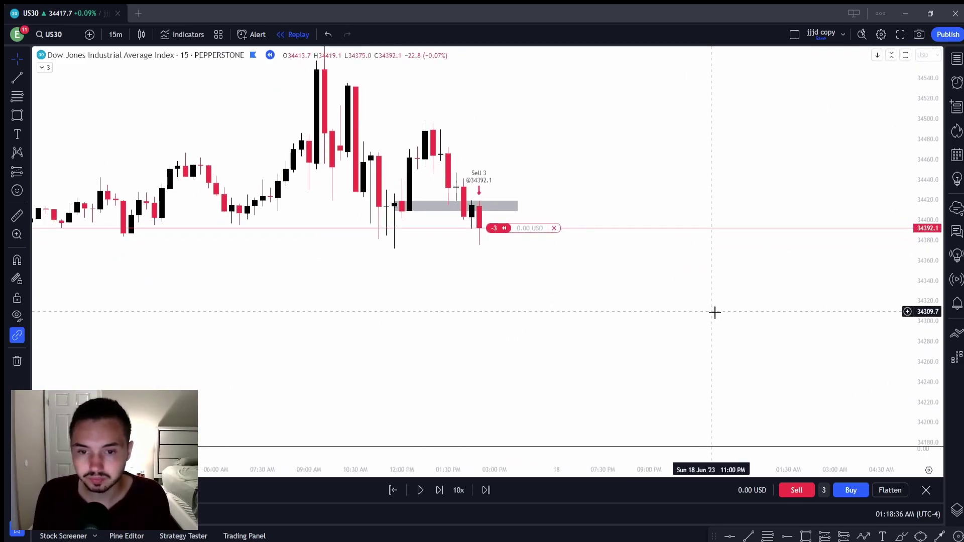
pyautogui.click(420, 493)
pyautogui.scroll(-5, 415, 361)
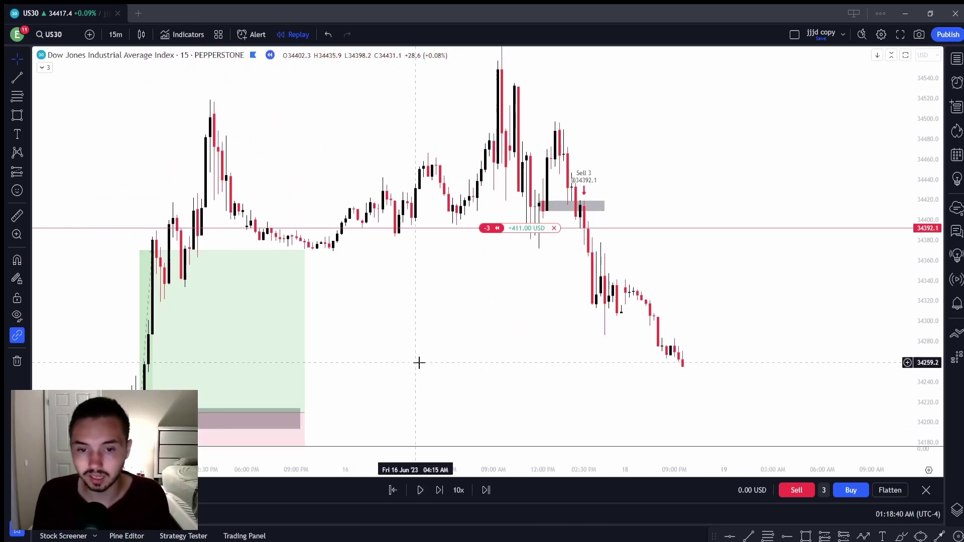
# - Continue the replay to the early hours of June 19 and close the open short trade of 3
pyautogui.moveTo(415, 361); pyautogui.dragTo(439, 295)
pyautogui.click(422, 489)
pyautogui.click(421, 490)
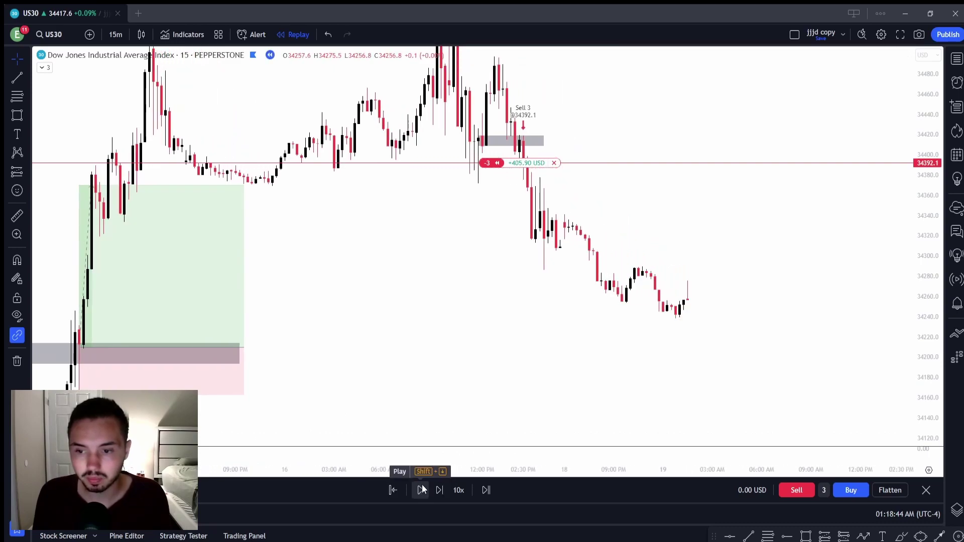
pyautogui.click(533, 162)
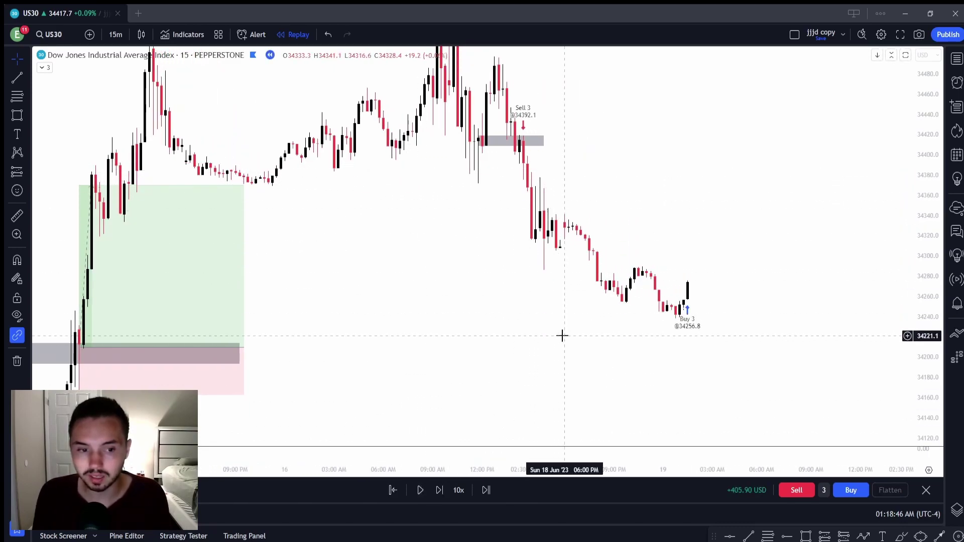
# - Play the replay forward to about 10:45 AM on June 19, past the sharp drop below the previous lows
pyautogui.moveTo(597, 400); pyautogui.dragTo(521, 411)
pyautogui.scroll(-2, 521, 421)
pyautogui.moveTo(490, 371); pyautogui.dragTo(476, 405)
pyautogui.scroll(2, 476, 401)
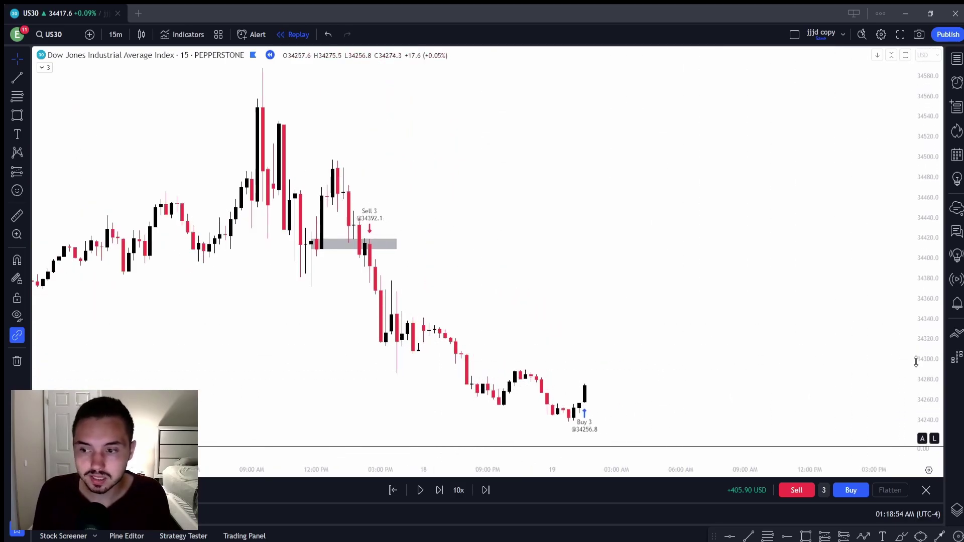
pyautogui.moveTo(915, 359); pyautogui.dragTo(919, 333)
pyautogui.scroll(2, 662, 339)
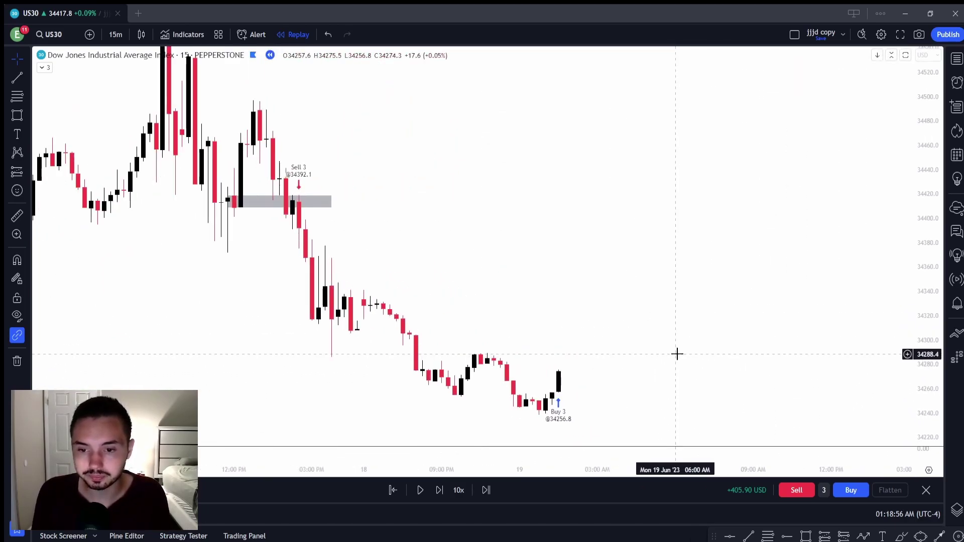
pyautogui.scroll(-2, 627, 381)
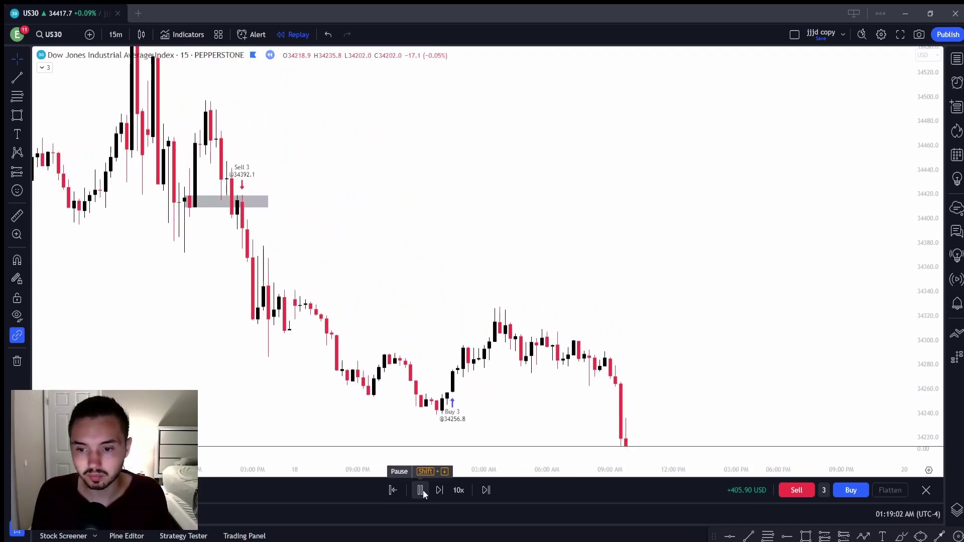
pyautogui.click(422, 490)
pyautogui.moveTo(477, 398); pyautogui.dragTo(484, 282)
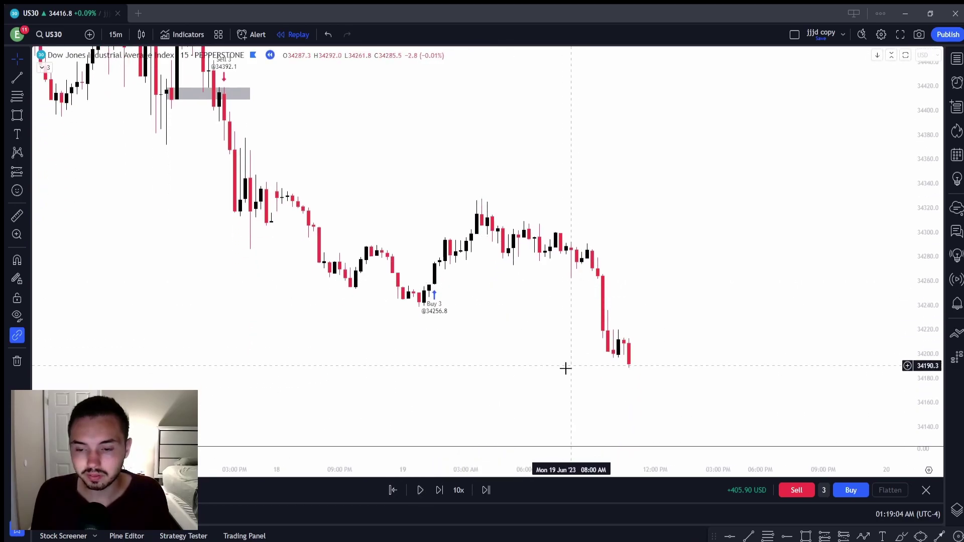
pyautogui.moveTo(568, 367); pyautogui.dragTo(547, 387)
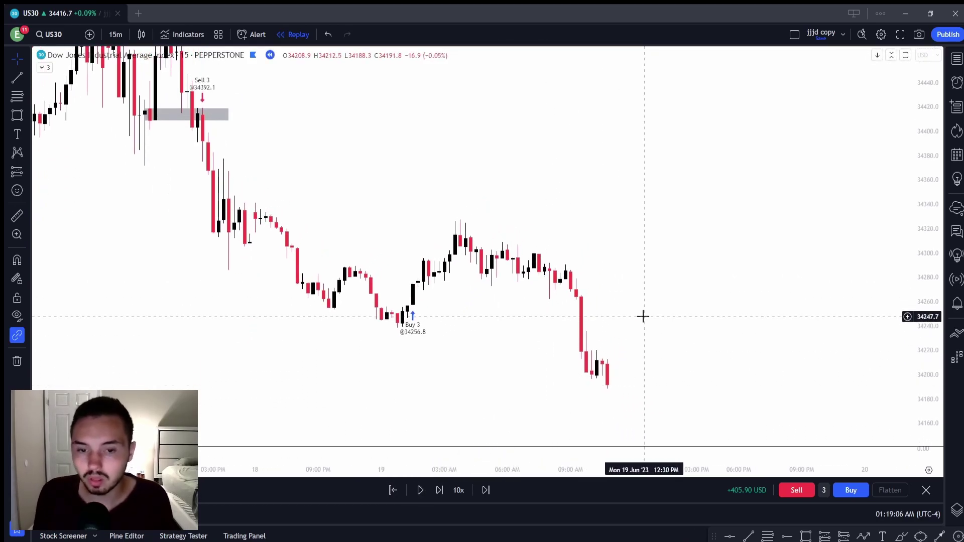
pyautogui.scroll(-2, 589, 317)
pyautogui.moveTo(495, 379); pyautogui.dragTo(550, 351)
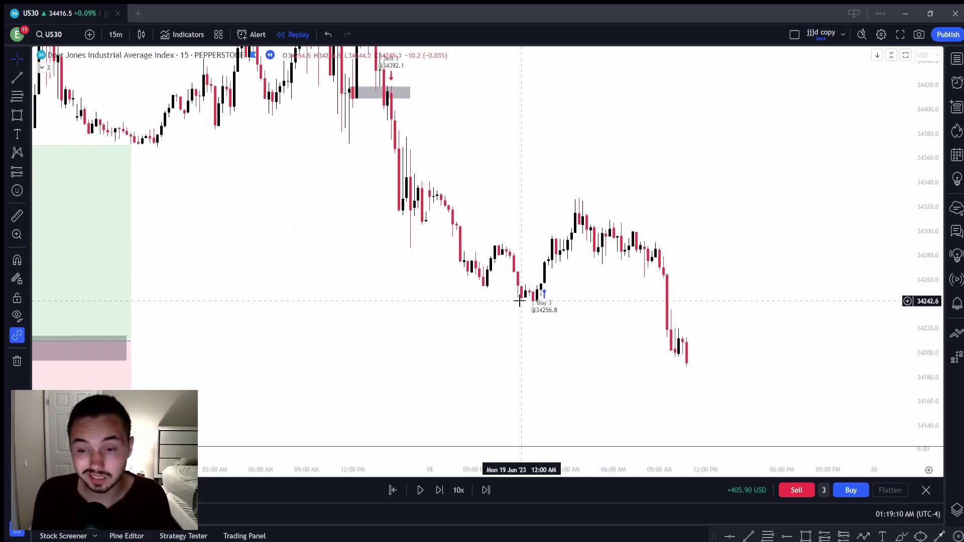
pyautogui.click(15, 116)
pyautogui.moveTo(541, 268)
pyautogui.mouseDown()
pyautogui.moveTo(656, 285)
pyautogui.moveTo(785, 285)
pyautogui.mouseUp()
pyautogui.click(792, 300)
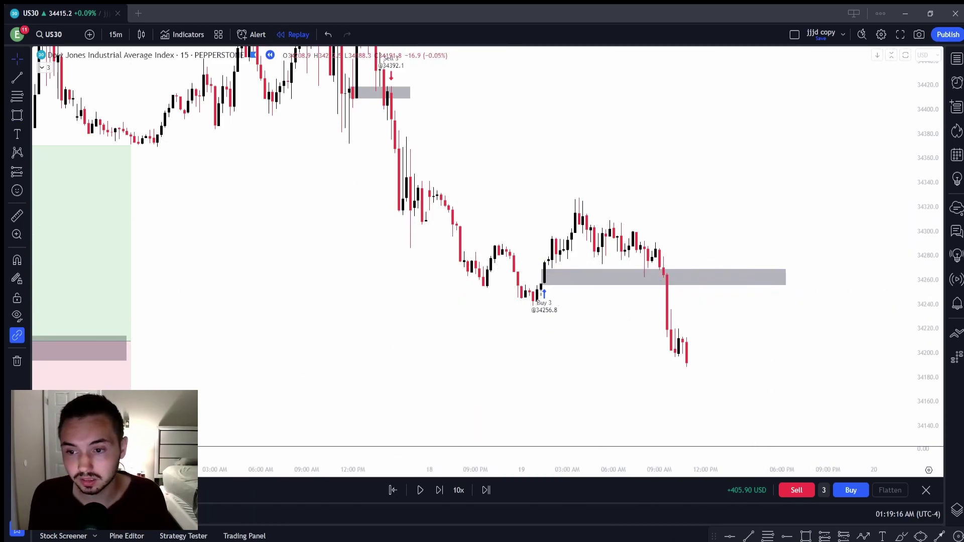
pyautogui.click(563, 283)
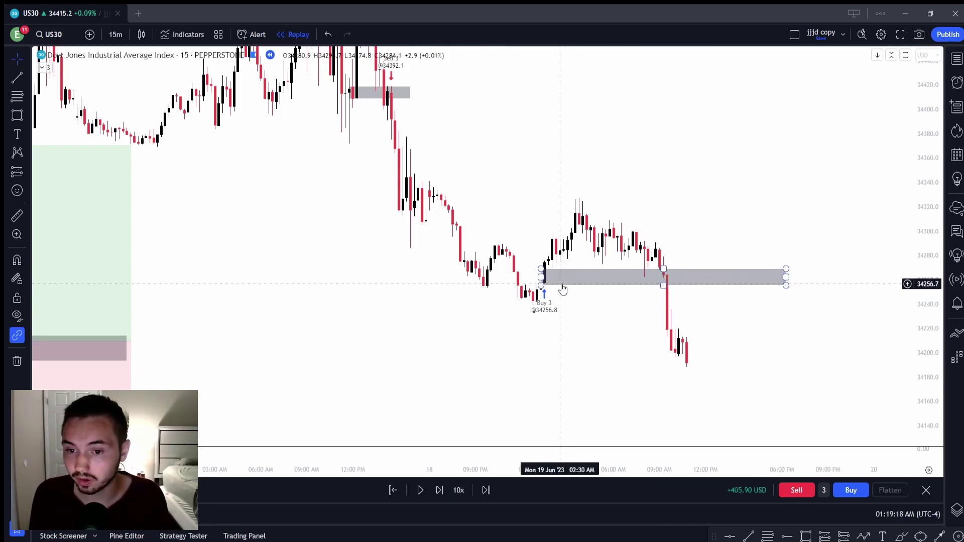
pyautogui.rightClick(564, 282)
pyautogui.click(601, 496)
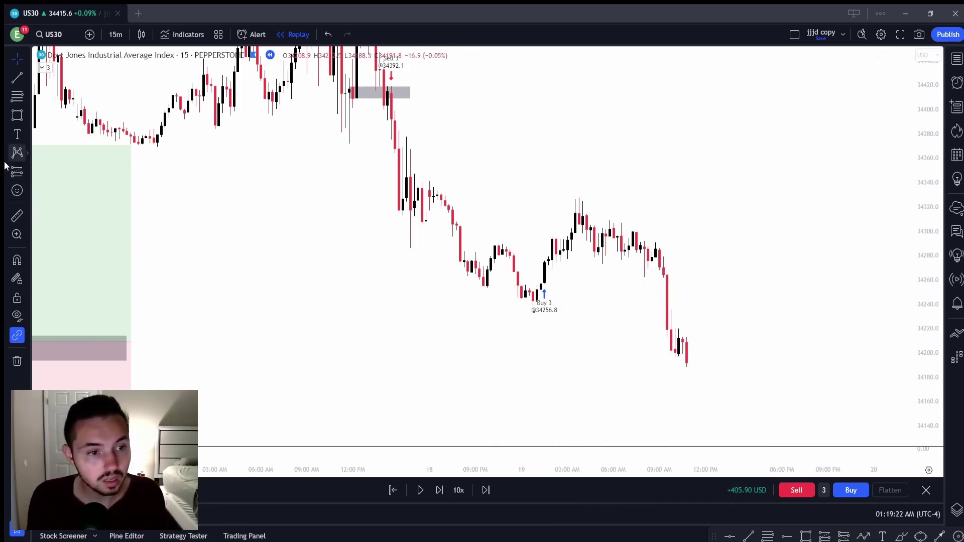
# - Mark the order block from the June 19 12:45 AM candle with a rectangle, about 34251 to 34242, reaching past the latest candle
pyautogui.hotkey('alt', 'shift', 'r')
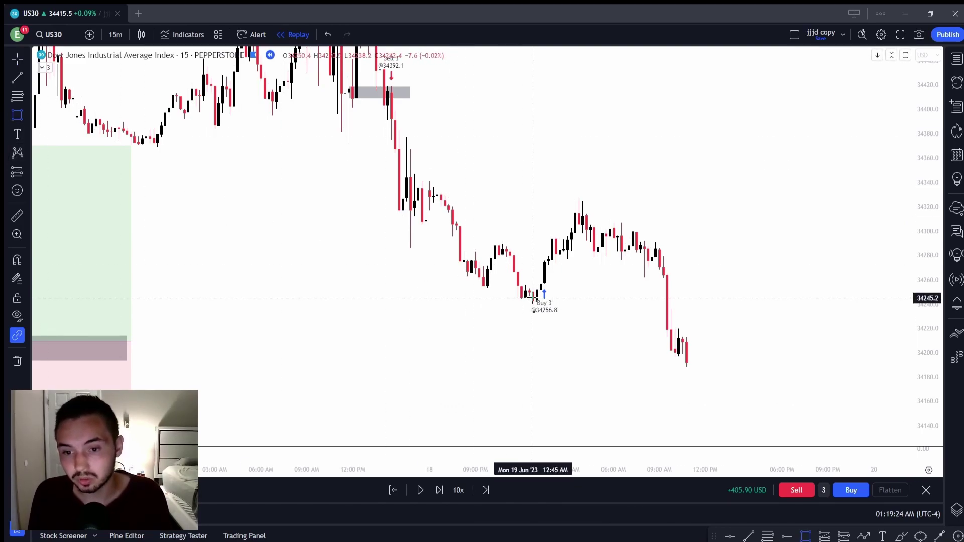
pyautogui.moveTo(533, 302); pyautogui.dragTo(739, 291)
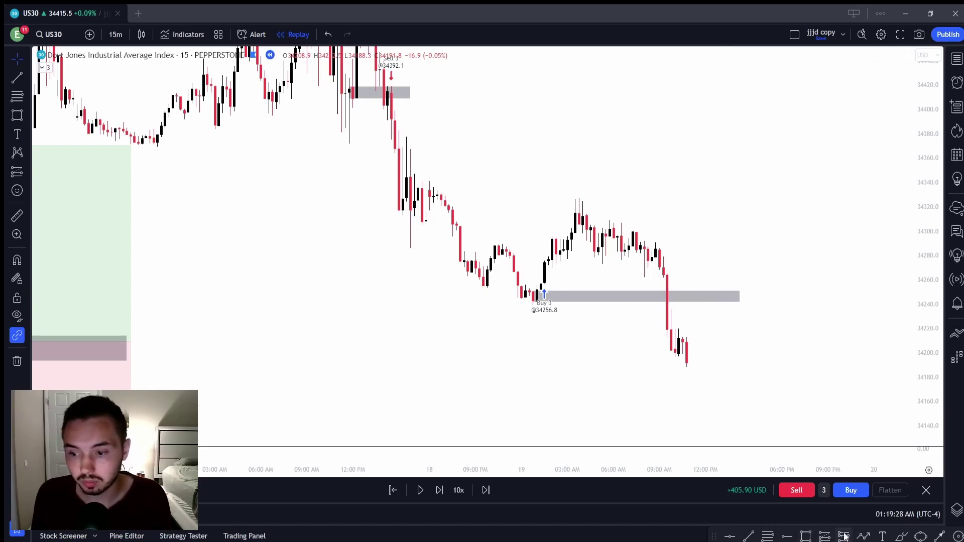
# - Trace the swing highs and lows from late June 18 to the latest June 19 low with a path, and remove the path
pyautogui.click(863, 536)
pyautogui.click(487, 286)
pyautogui.click(502, 245)
pyautogui.click(532, 303)
pyautogui.click(579, 198)
pyautogui.doubleClick(678, 364)
pyautogui.rightClick(678, 365)
pyautogui.click(716, 512)
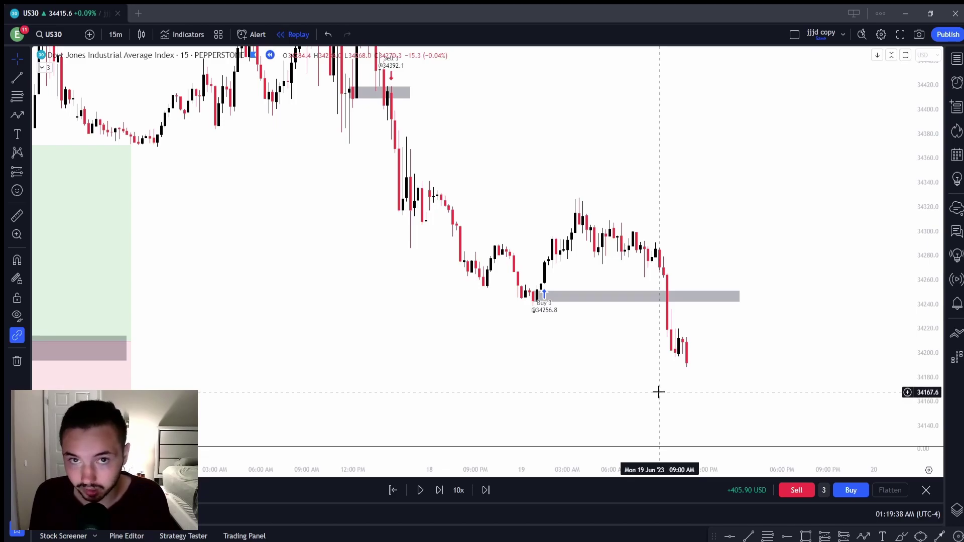
# - Play the replay into the evening of June 19 and place a short position at the 6:15 PM candle with its stop about 43 points away
pyautogui.click(423, 490)
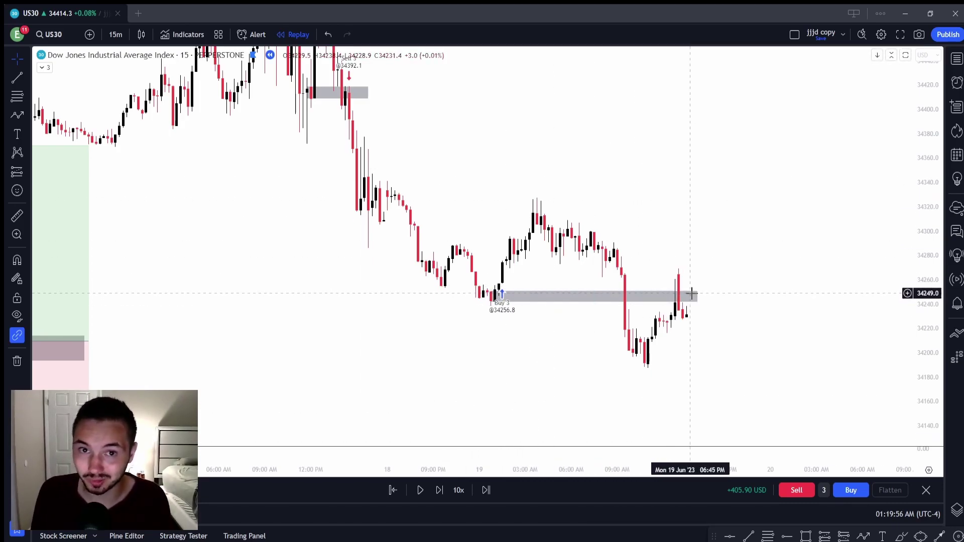
pyautogui.scroll(1, 695, 311)
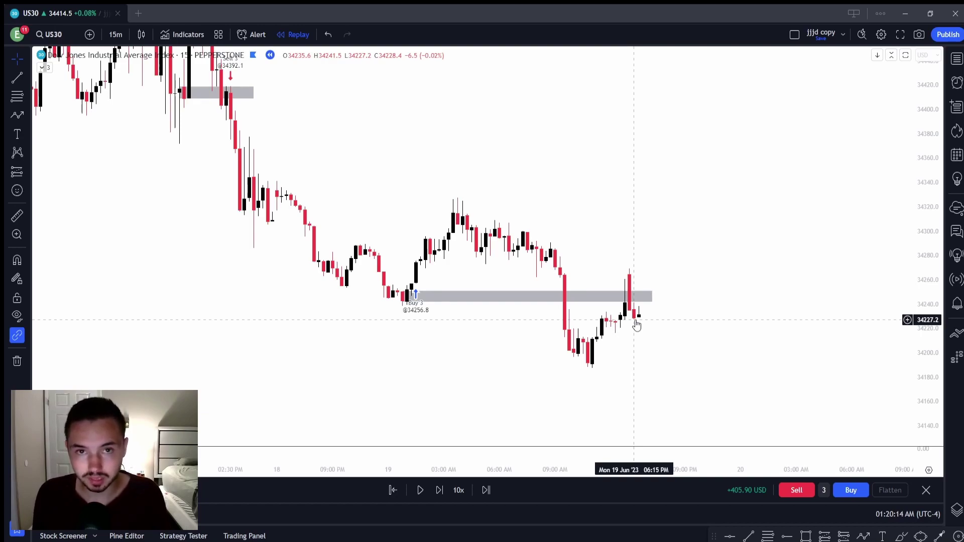
pyautogui.click(27, 172)
pyautogui.click(70, 194)
pyautogui.click(634, 319)
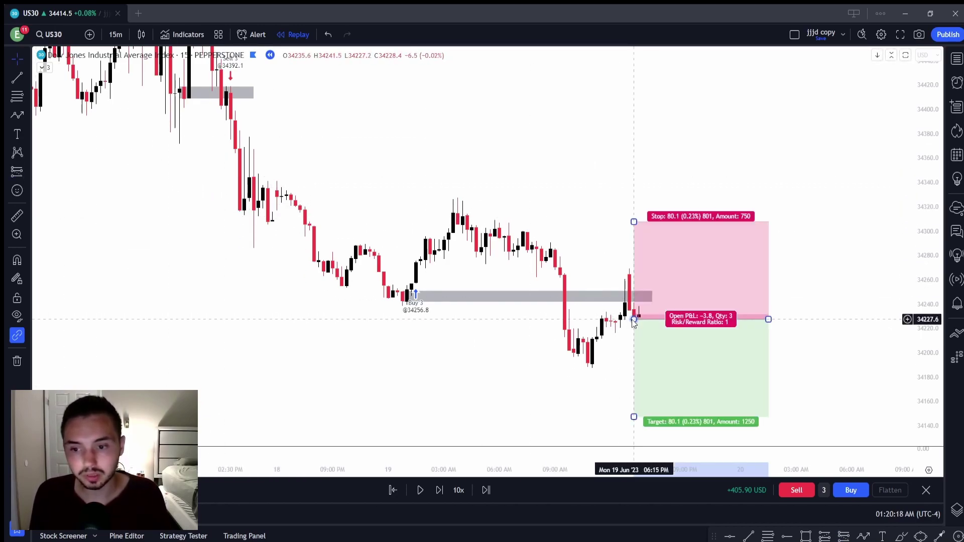
pyautogui.moveTo(634, 221); pyautogui.dragTo(635, 267)
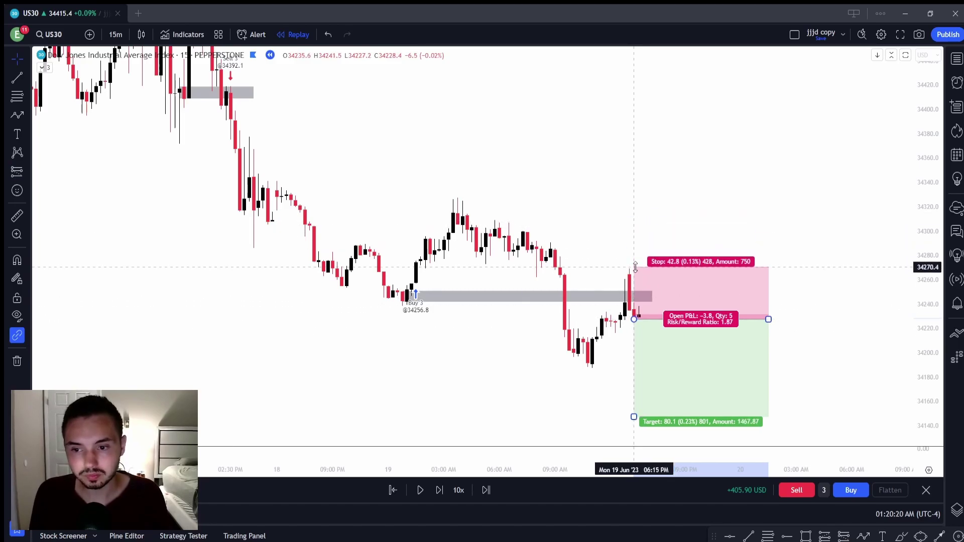
pyautogui.scroll(-3, 640, 301)
pyautogui.moveTo(641, 320); pyautogui.dragTo(646, 236)
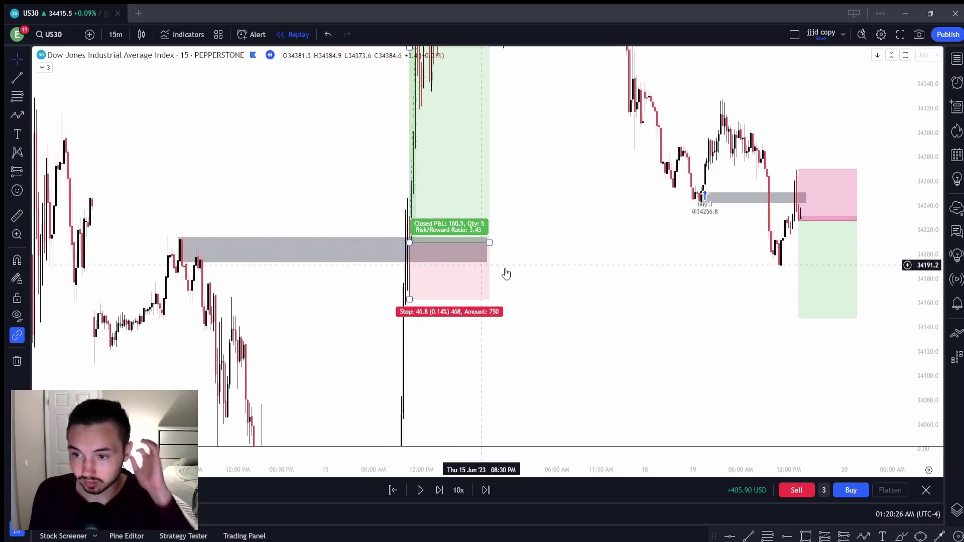
# - Lower the target of the June 19 short position to about 223 points from its entry
pyautogui.moveTo(523, 302); pyautogui.dragTo(607, 240)
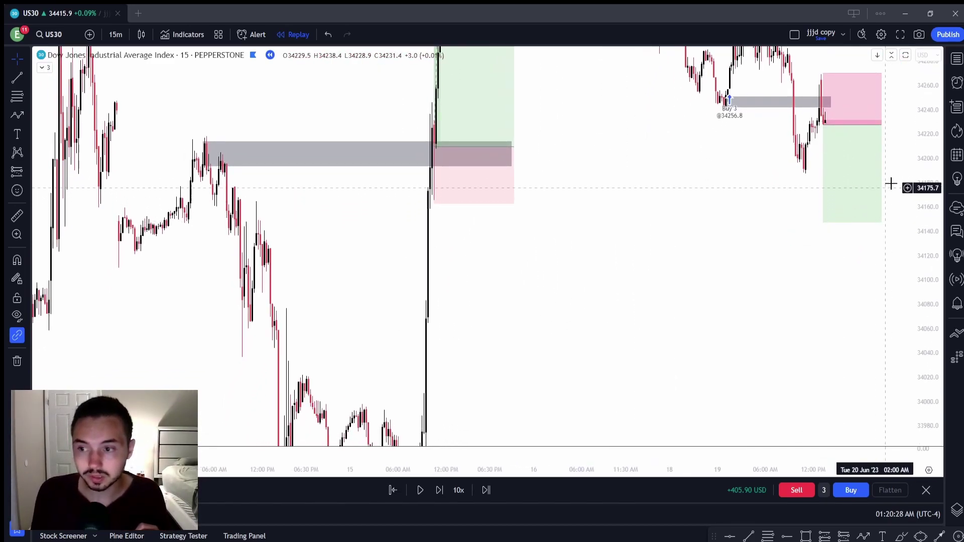
pyautogui.scroll(-3, 803, 281)
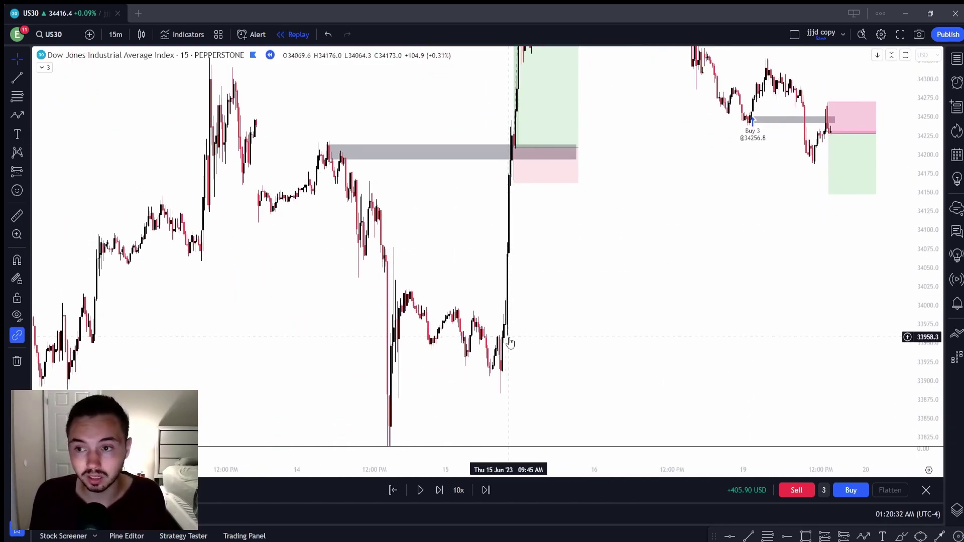
pyautogui.moveTo(828, 194); pyautogui.dragTo(828, 303)
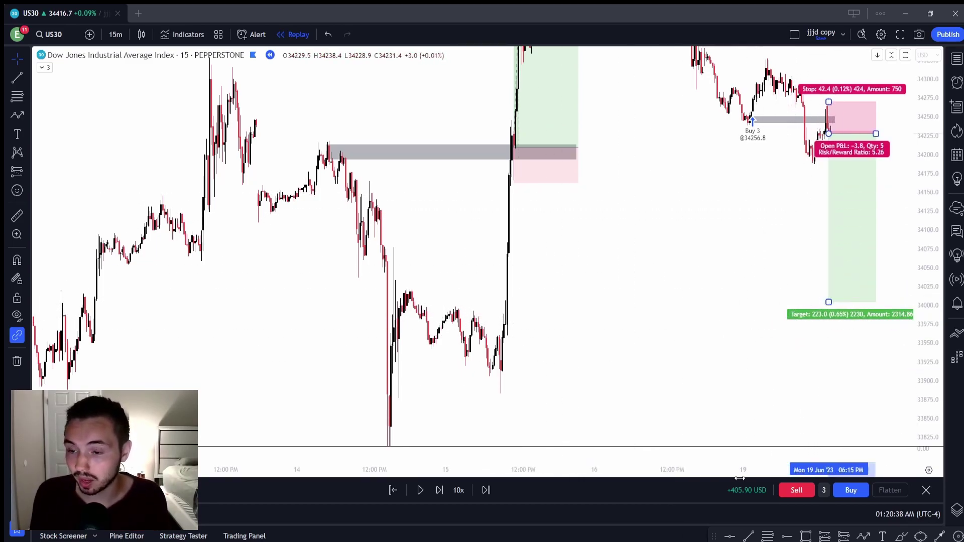
# - Mark the June 14 afternoon range with arrowed horizontal paths from its high near 34076 and its low near 33795 across to June 16
pyautogui.click(863, 536)
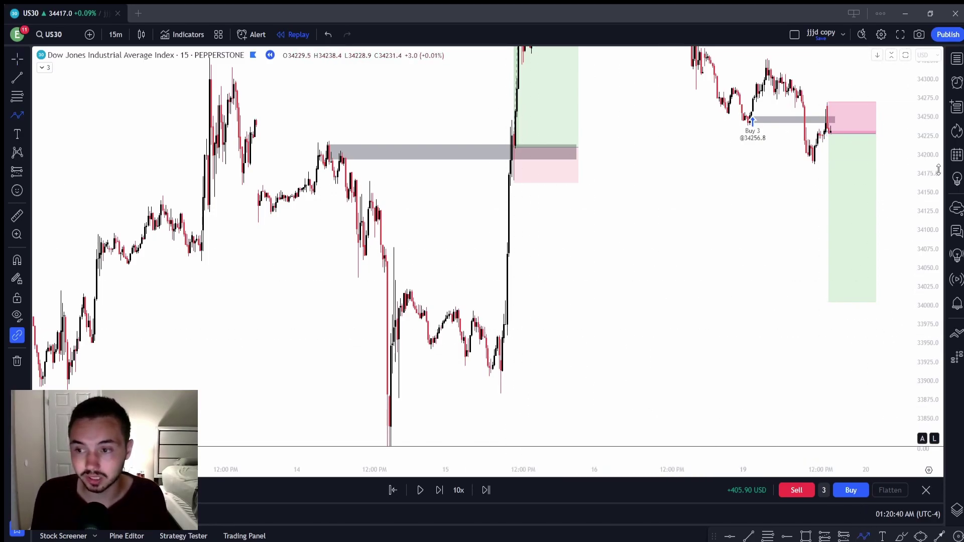
pyautogui.moveTo(931, 171); pyautogui.dragTo(931, 199)
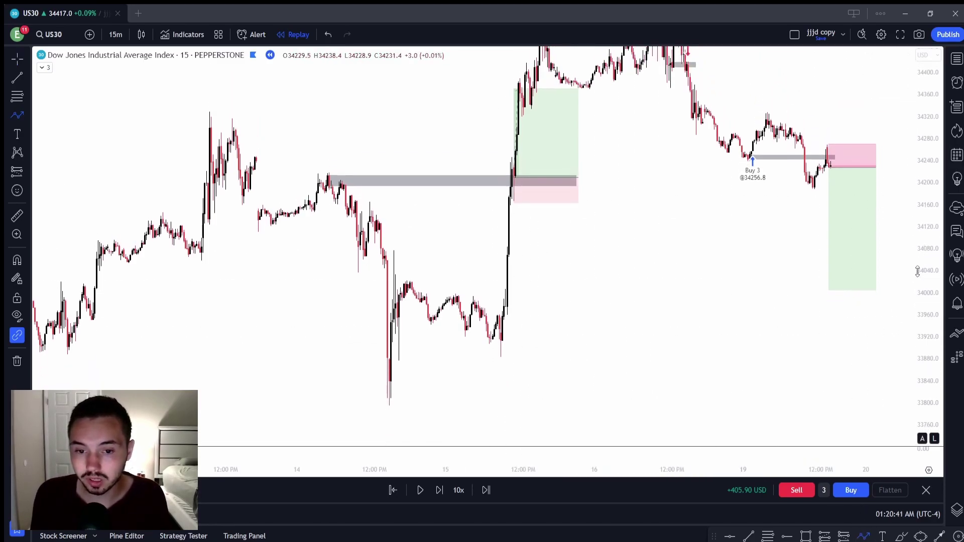
pyautogui.click(390, 250)
pyautogui.click(646, 250)
pyautogui.click(651, 278)
pyautogui.doubleClick(654, 281)
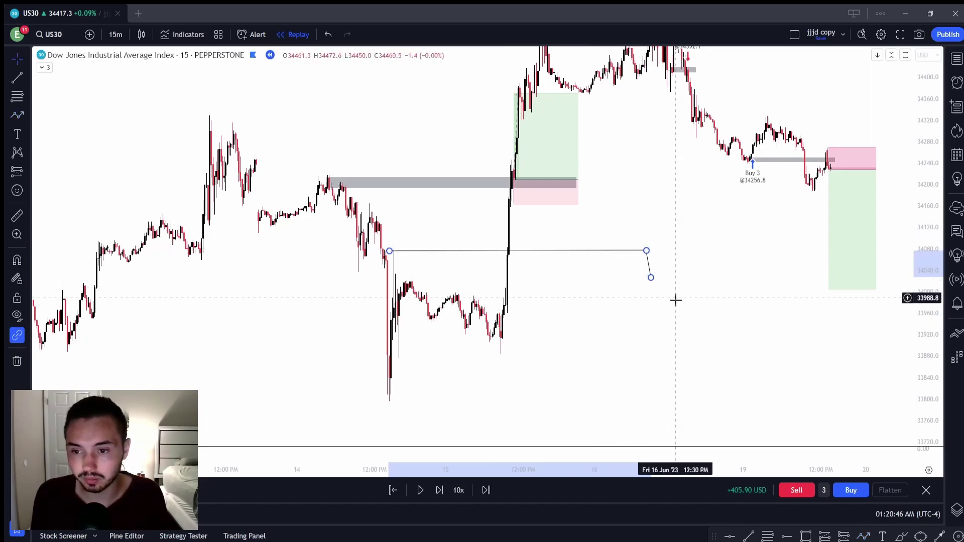
pyautogui.click(864, 535)
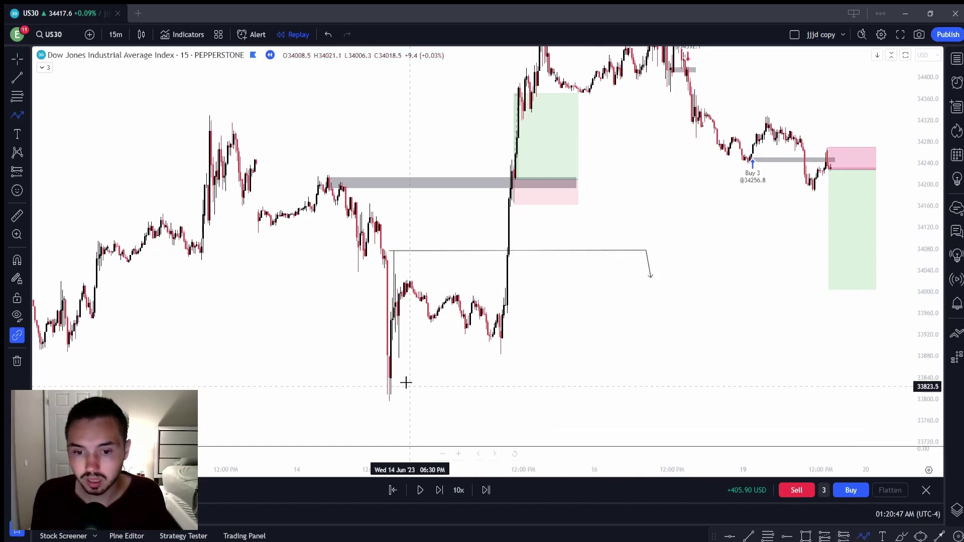
pyautogui.click(389, 402)
pyautogui.doubleClick(675, 401)
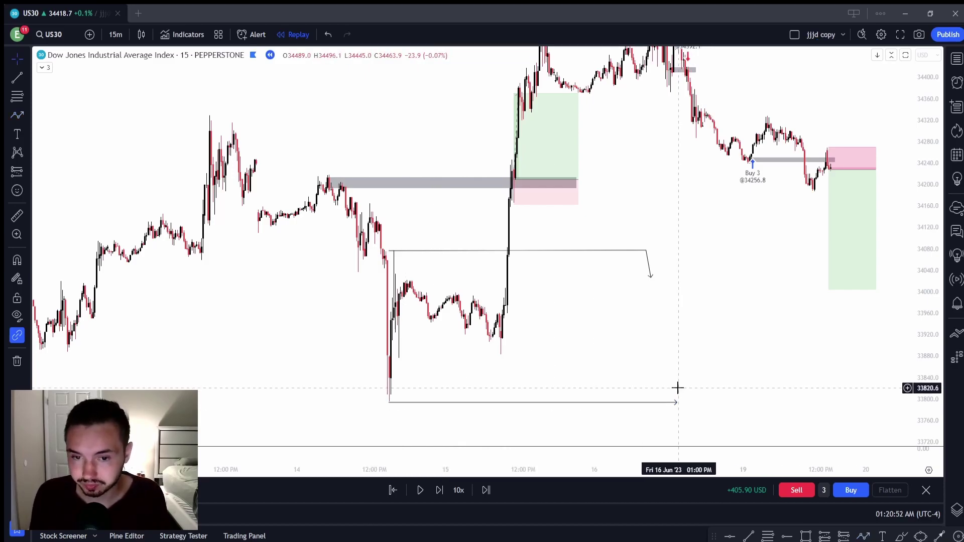
# - Trace the start of the June 15 morning rally with a path, and remove the path
pyautogui.click(864, 535)
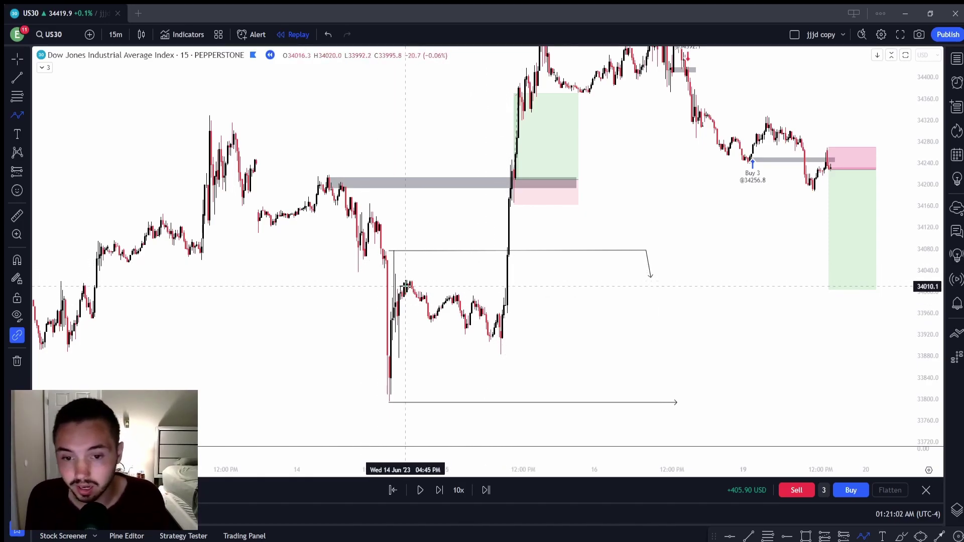
pyautogui.click(497, 312)
pyautogui.click(515, 269)
pyautogui.rightClick(501, 319)
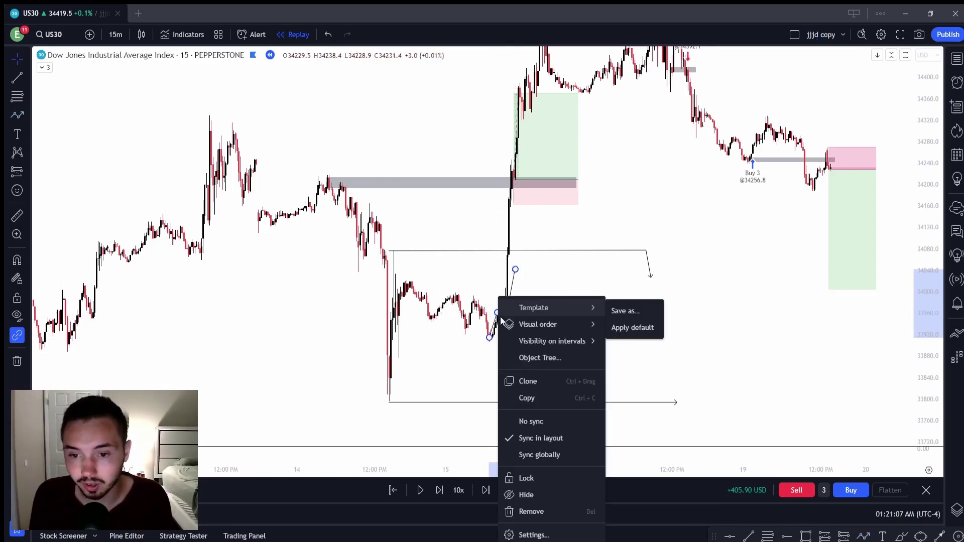
pyautogui.click(550, 508)
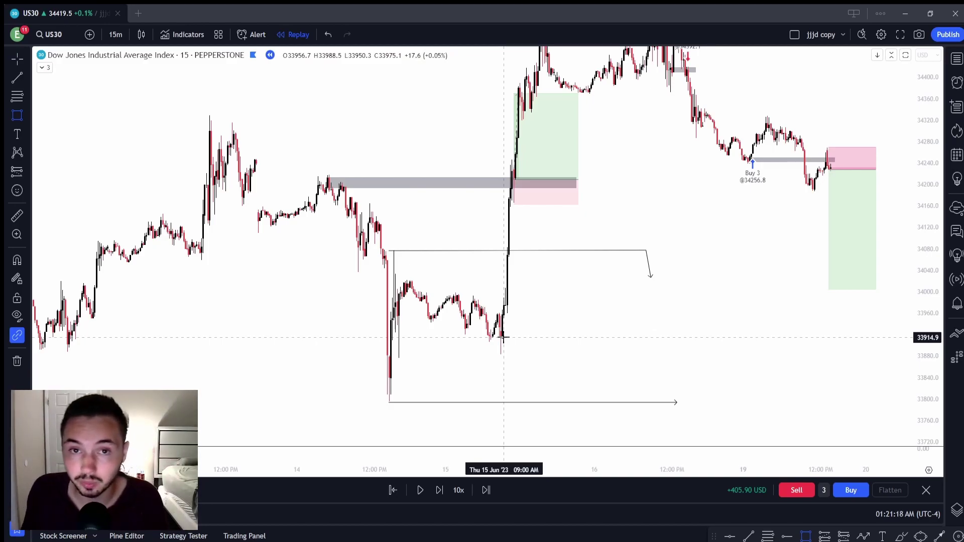
# - Mark the June 15 morning order block with a rectangle, about 33960 to 33941, and extend it past the June 19 short position
pyautogui.moveTo(492, 323); pyautogui.dragTo(558, 313)
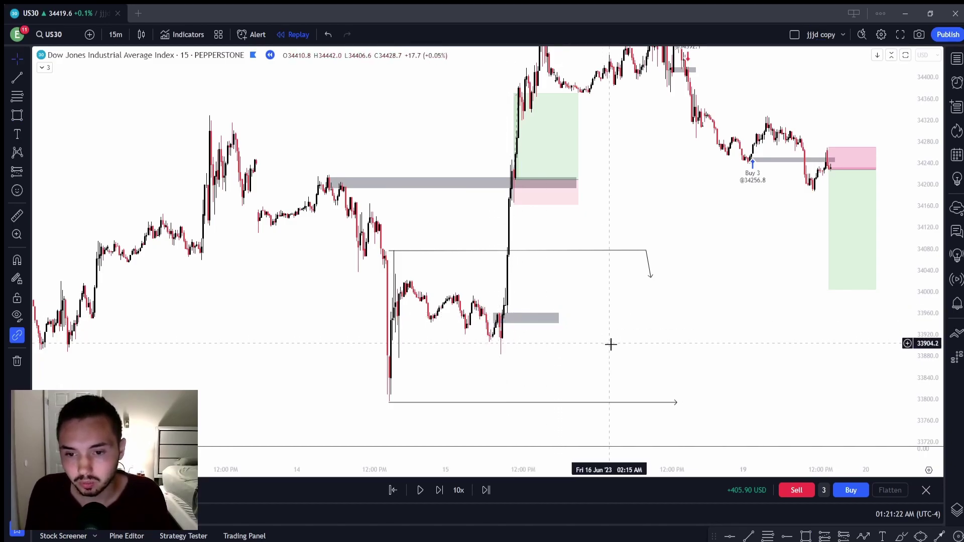
pyautogui.moveTo(607, 340); pyautogui.dragTo(572, 347)
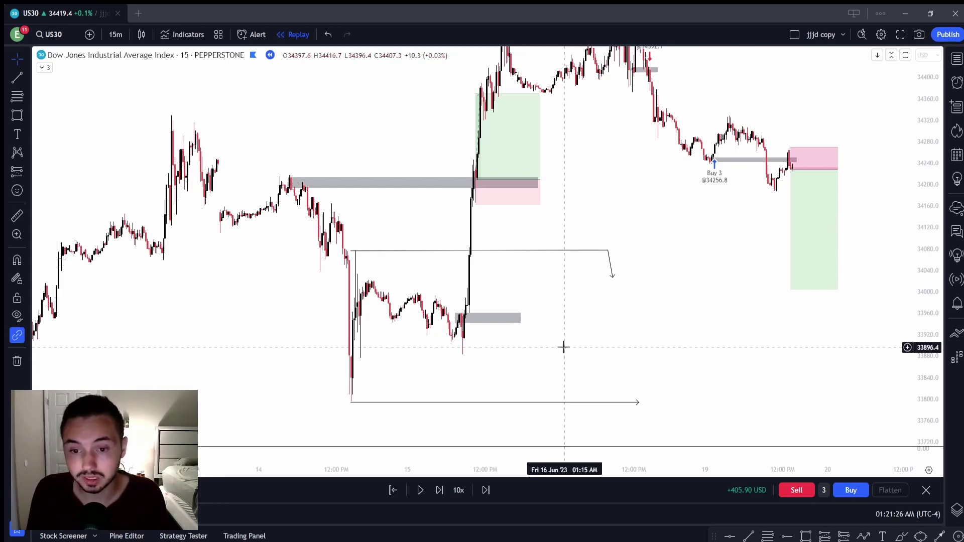
pyautogui.click(518, 320)
pyautogui.moveTo(520, 321); pyautogui.dragTo(893, 325)
# - Play the replay forward to about 5 AM on June 20
pyautogui.hscroll(3, 828, 337)
pyautogui.click(425, 490)
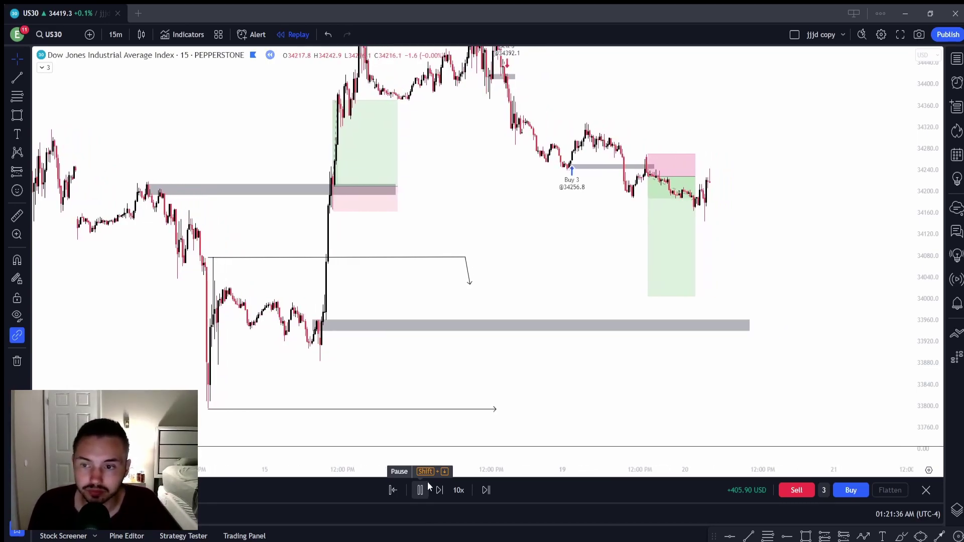
pyautogui.click(422, 490)
pyautogui.scroll(3, 630, 243)
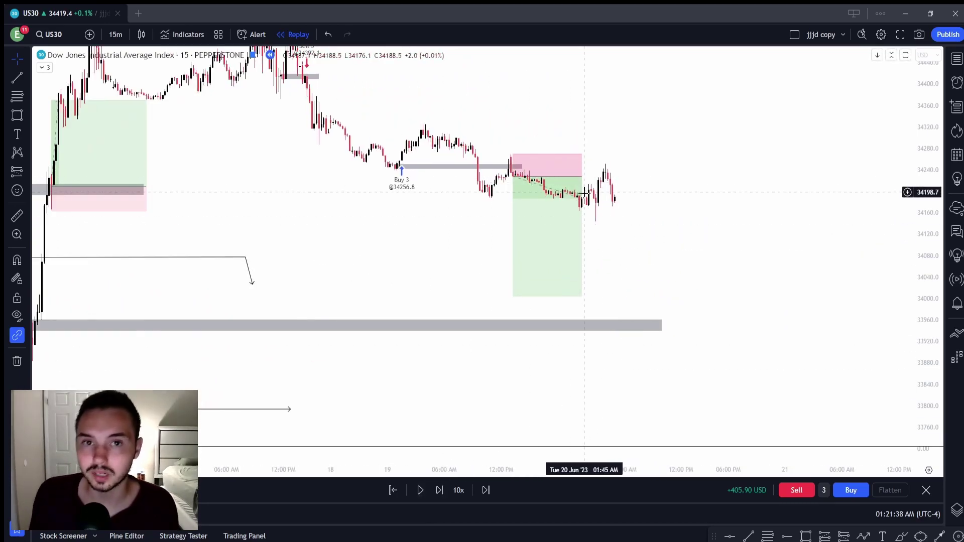
pyautogui.scroll(-1, 585, 190)
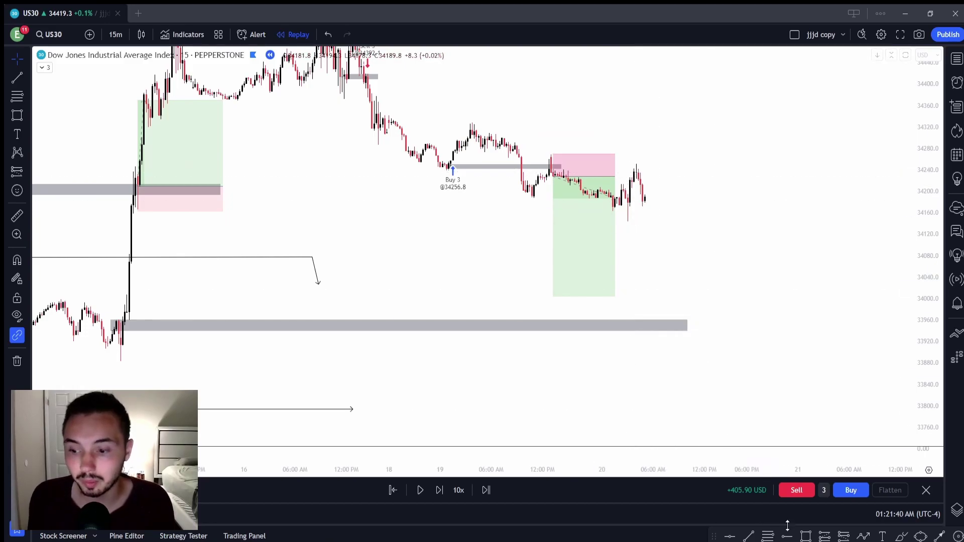
# - Trace the swings from the June 19 12:30 AM low to a projected drop near 34043 with a path, and remove the path
pyautogui.click(863, 536)
pyautogui.click(444, 169)
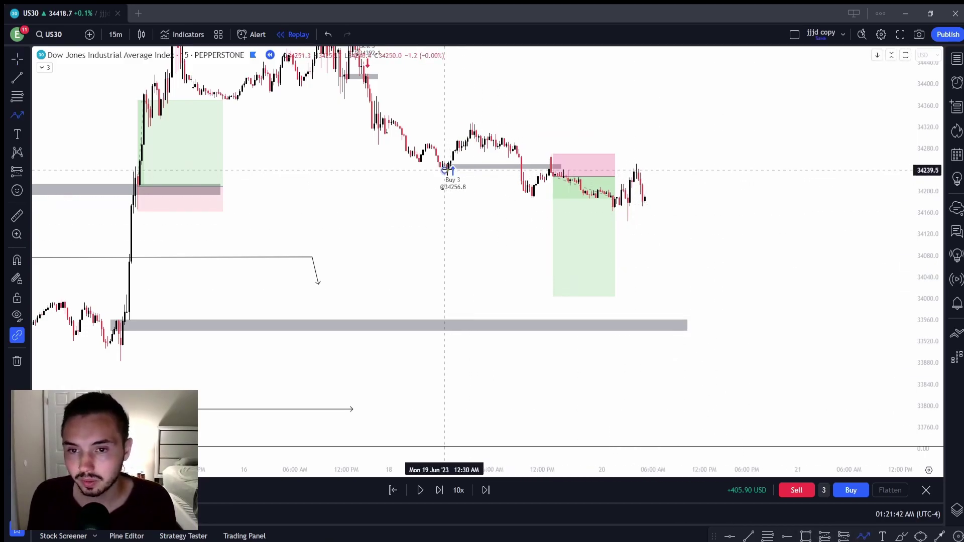
pyautogui.click(476, 121)
pyautogui.click(527, 196)
pyautogui.click(550, 152)
pyautogui.click(623, 213)
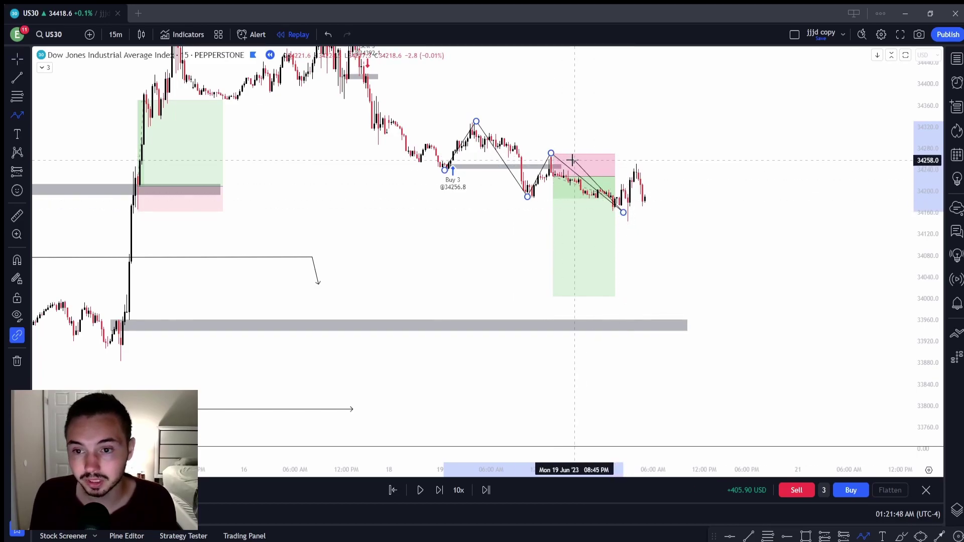
pyautogui.click(636, 163)
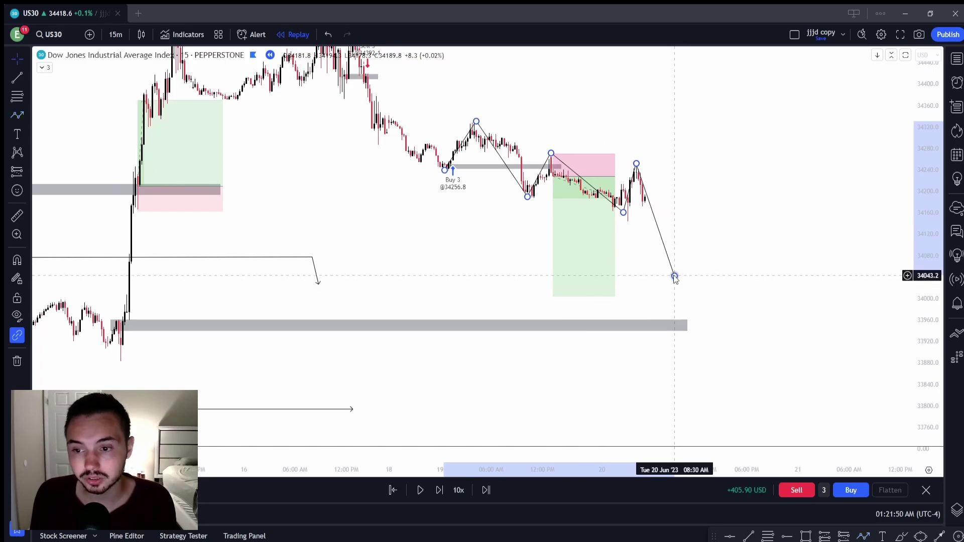
pyautogui.rightClick(674, 276)
pyautogui.click(709, 489)
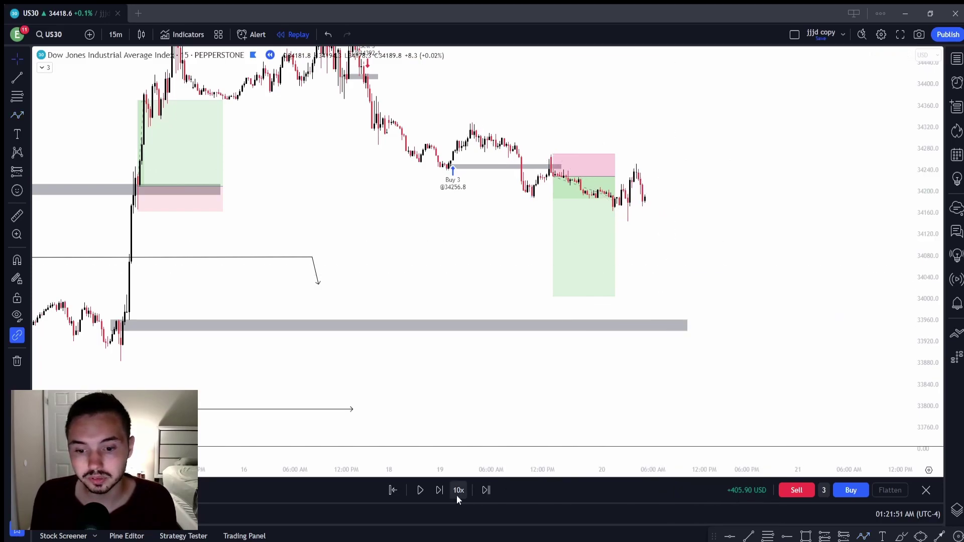
# - Play the replay forward to about 3:15 PM on June 20, past the drop into the June 15 order block
pyautogui.click(418, 490)
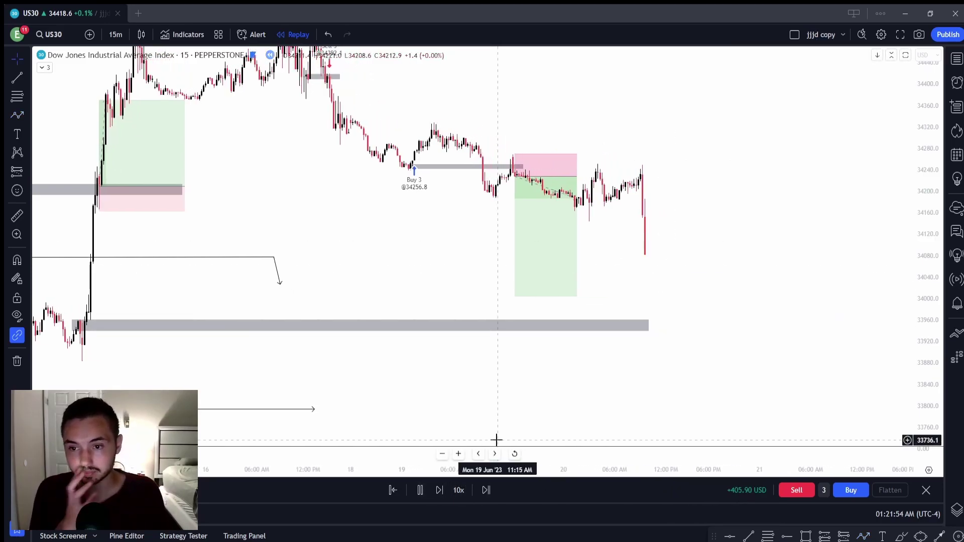
pyautogui.click(419, 491)
pyautogui.scroll(-3, 542, 338)
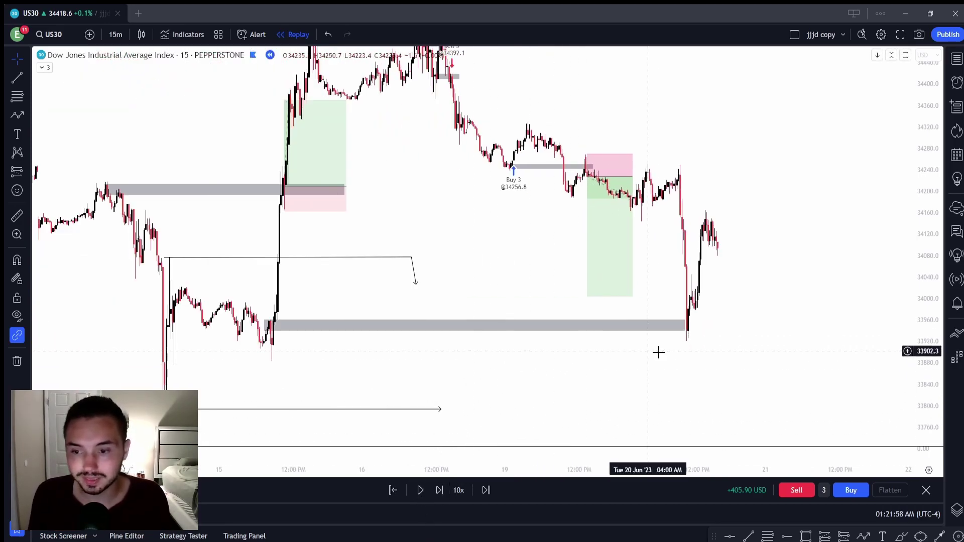
pyautogui.scroll(3, 648, 351)
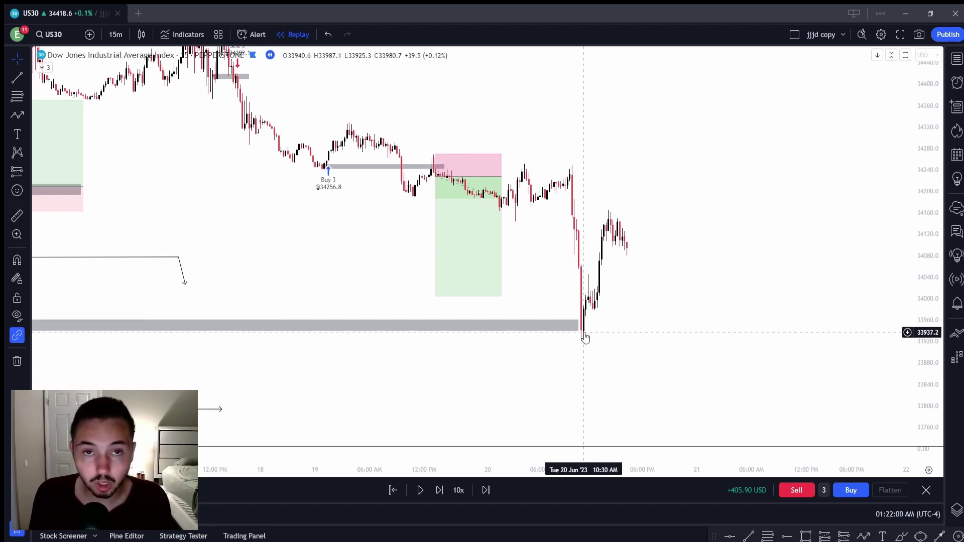
# - Place a long position at the June 20 11:45 AM candle with its entry at about 34013
pyautogui.moveTo(76, 175)
pyautogui.click(25, 173)
pyautogui.click(70, 172)
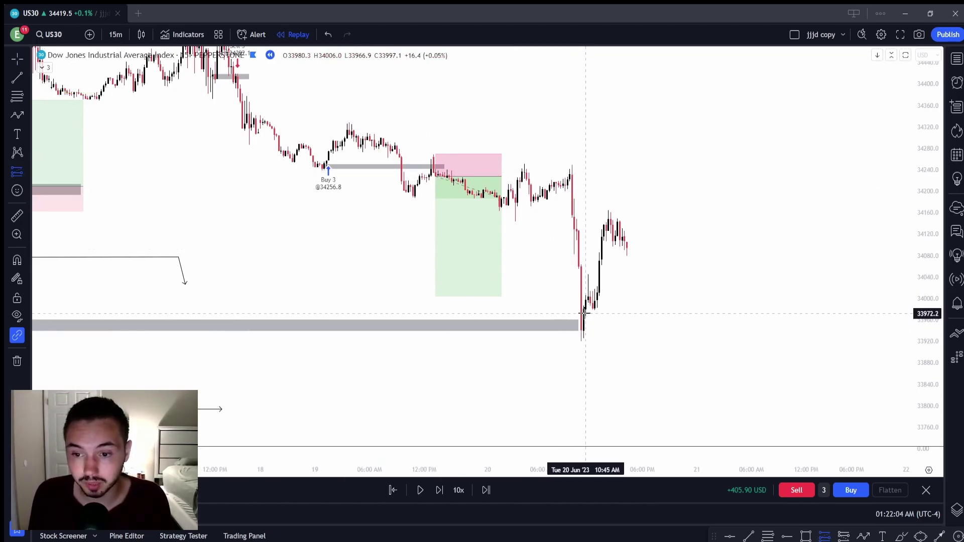
pyautogui.click(578, 308)
pyautogui.moveTo(592, 334); pyautogui.dragTo(606, 315)
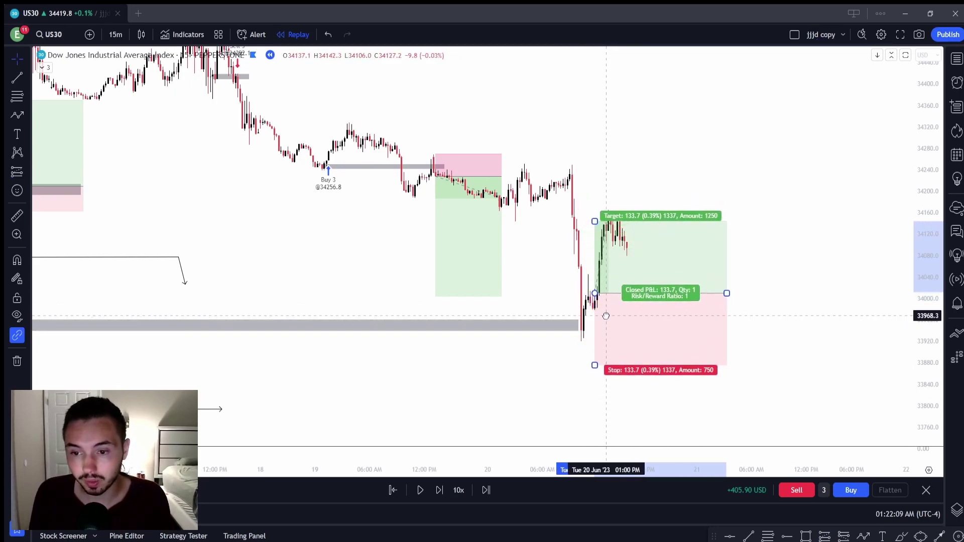
pyautogui.click(628, 377)
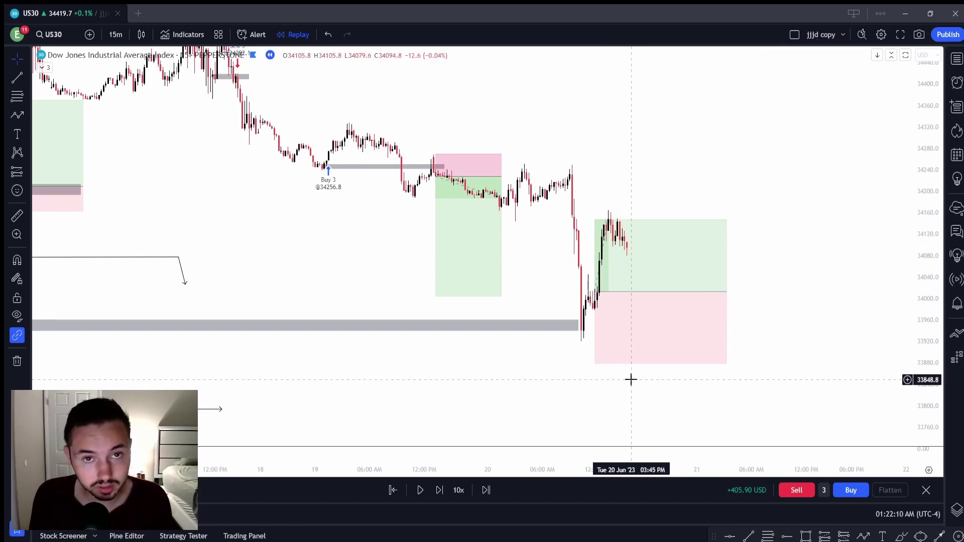
# - Set the long position's stop about 92 points away at the June 20 low and its target about 140 points above entry
pyautogui.click(596, 313)
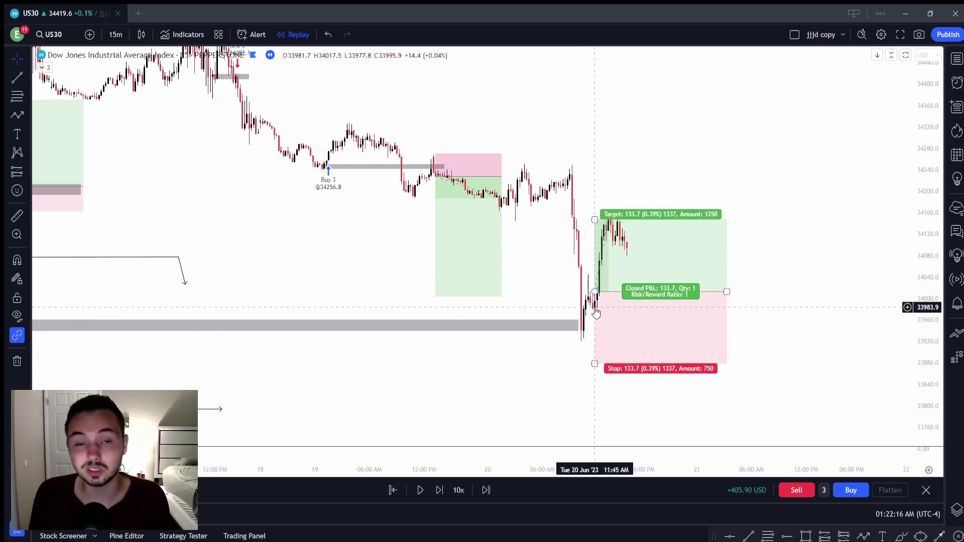
pyautogui.moveTo(594, 363); pyautogui.dragTo(592, 341)
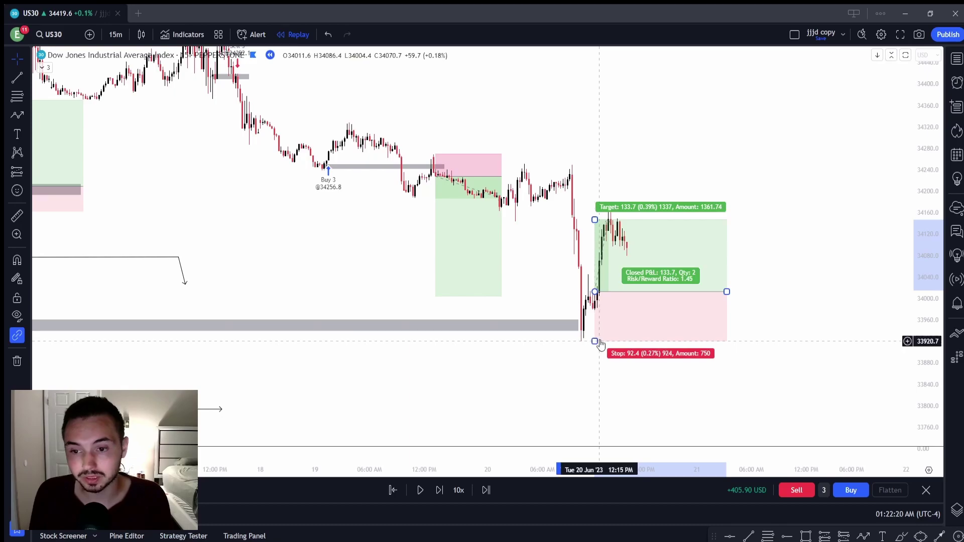
pyautogui.moveTo(594, 219); pyautogui.dragTo(594, 216)
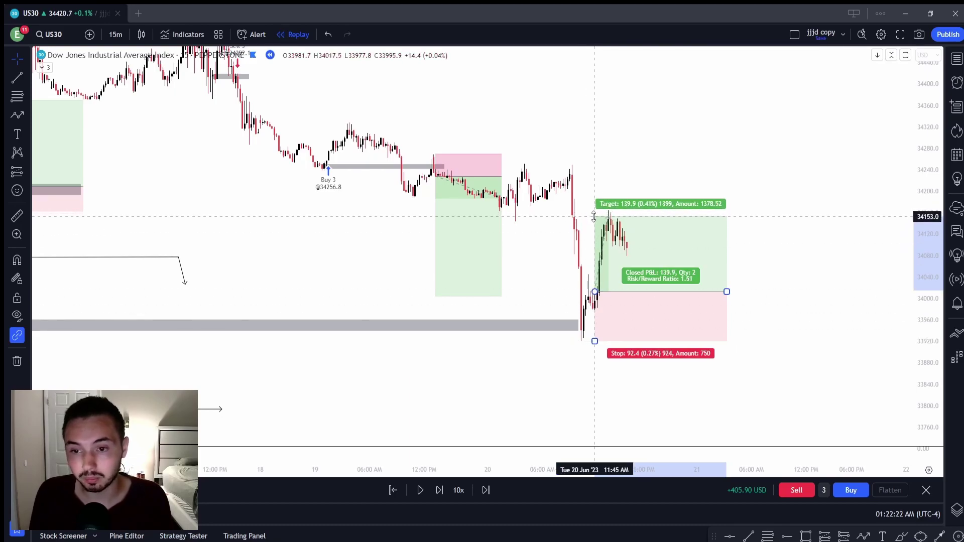
pyautogui.click(625, 397)
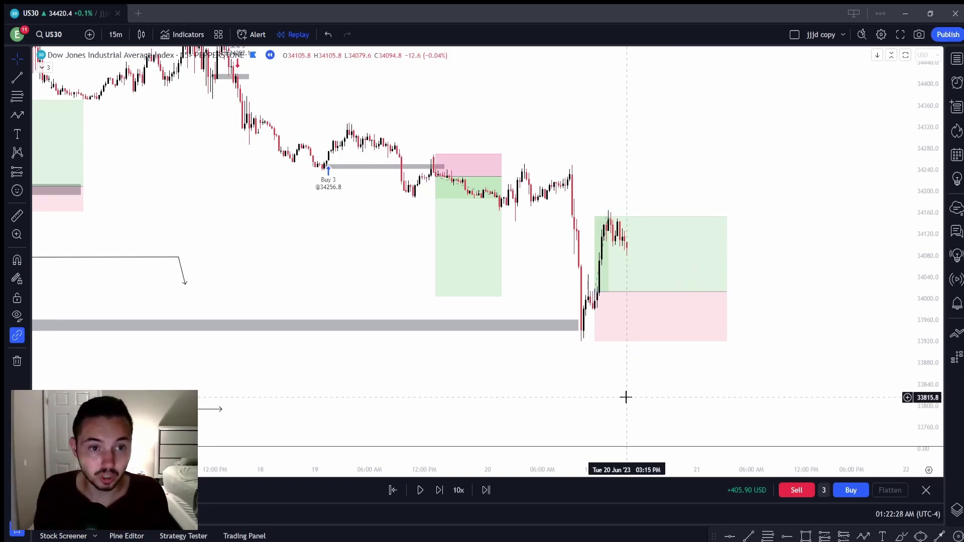
# - Switch the chart to 5 minutes and draw a rectangle from the June 20 3:00 AM low, about 34191 to 34162
pyautogui.click(115, 34)
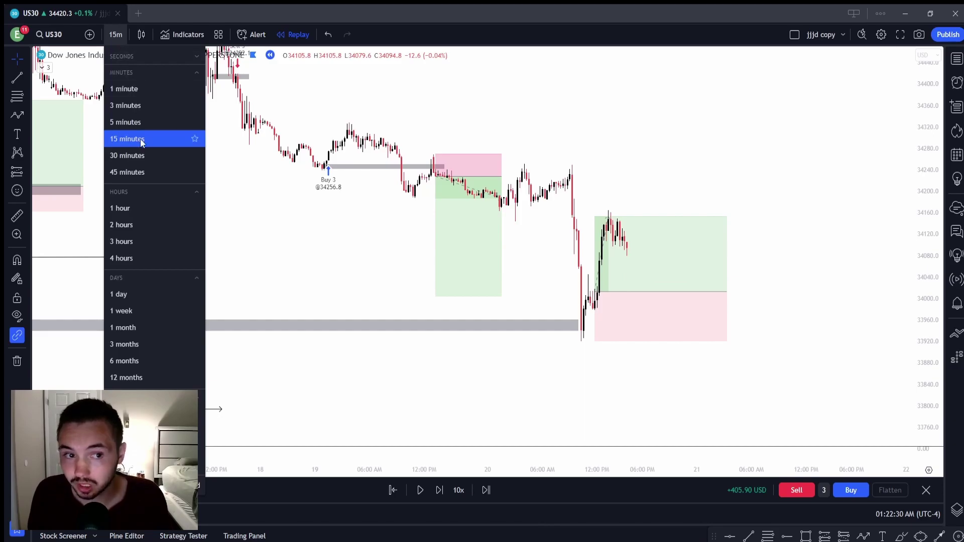
pyautogui.click(140, 127)
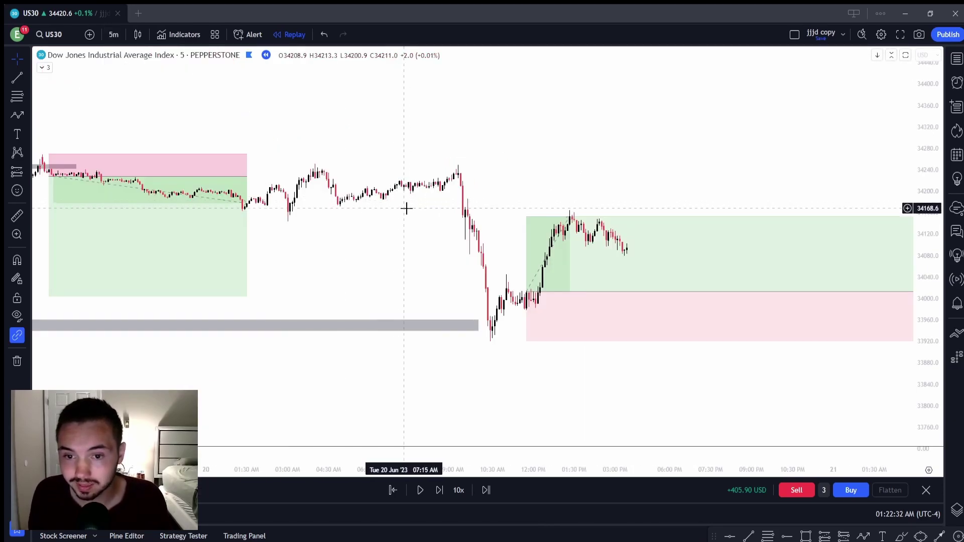
pyautogui.click(805, 537)
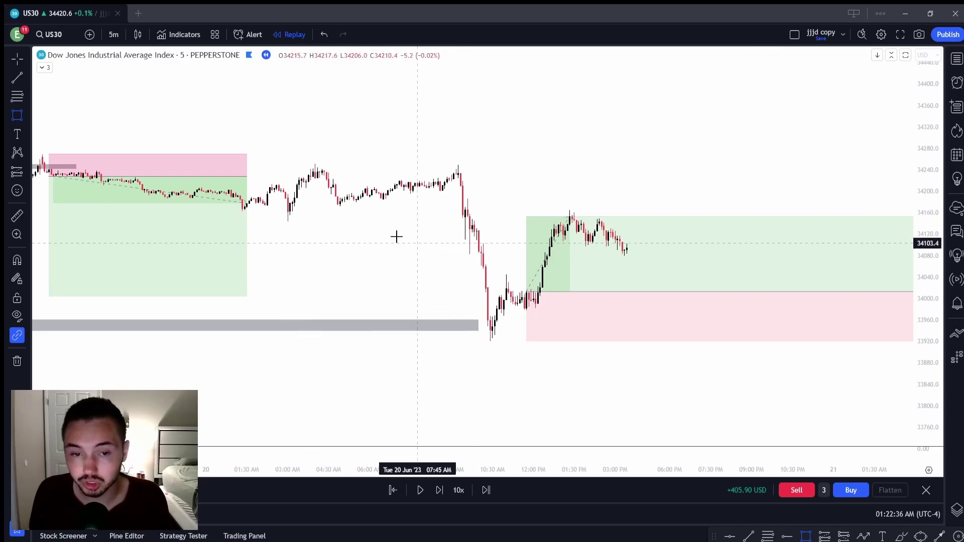
pyautogui.moveTo(288, 212)
pyautogui.mouseDown()
pyautogui.moveTo(400, 195)
pyautogui.moveTo(565, 196)
pyautogui.mouseUp()
pyautogui.click(351, 260)
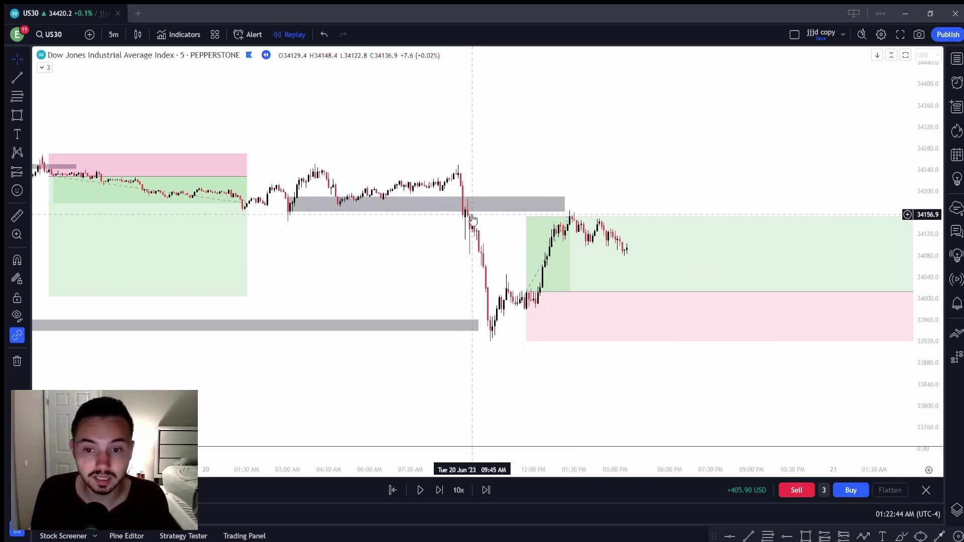
# - Move the rectangle to the June 20 9:30 AM candle, about 34177 to 34148, and raise the long position's target to about 148 points
pyautogui.moveTo(454, 211); pyautogui.dragTo(627, 218)
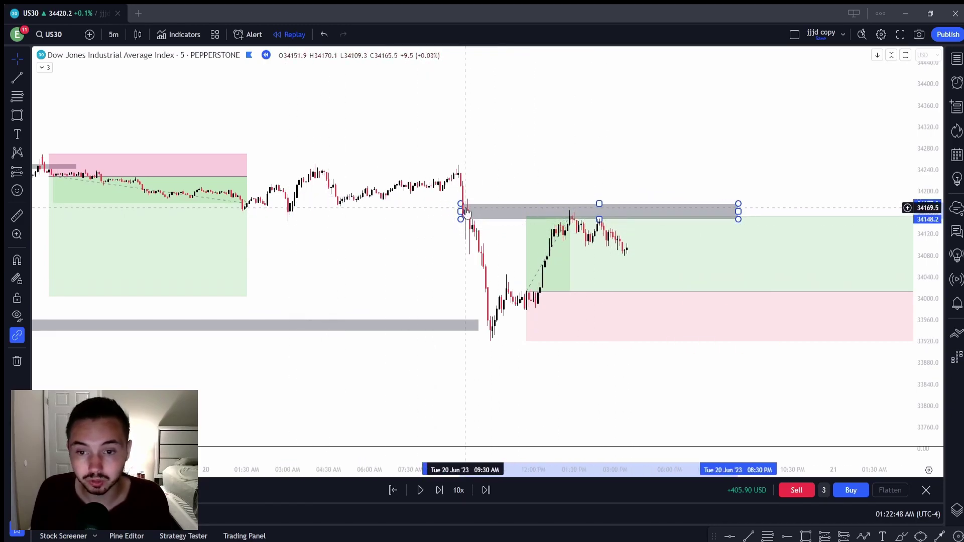
pyautogui.click(579, 266)
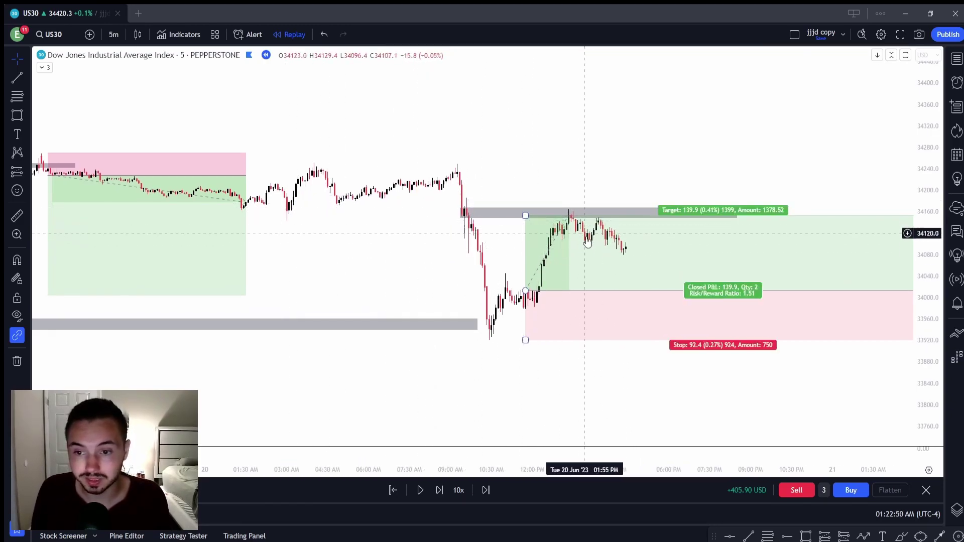
pyautogui.moveTo(525, 216); pyautogui.dragTo(525, 211)
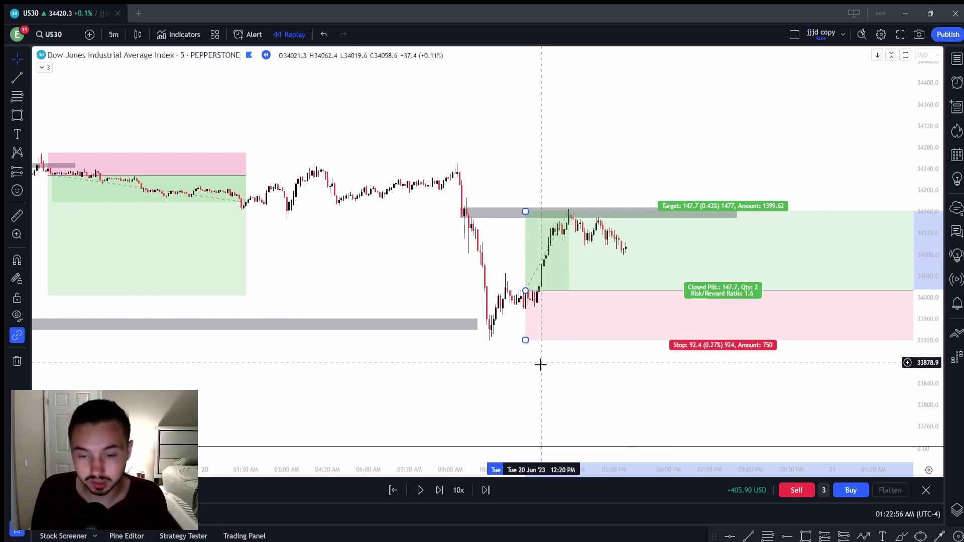
pyautogui.scroll(-4, 570, 394)
pyautogui.click(623, 397)
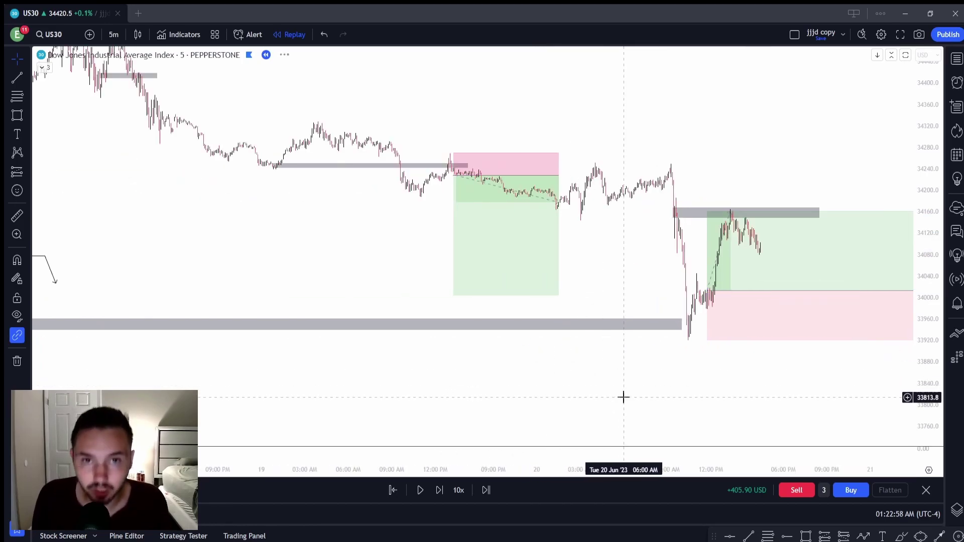